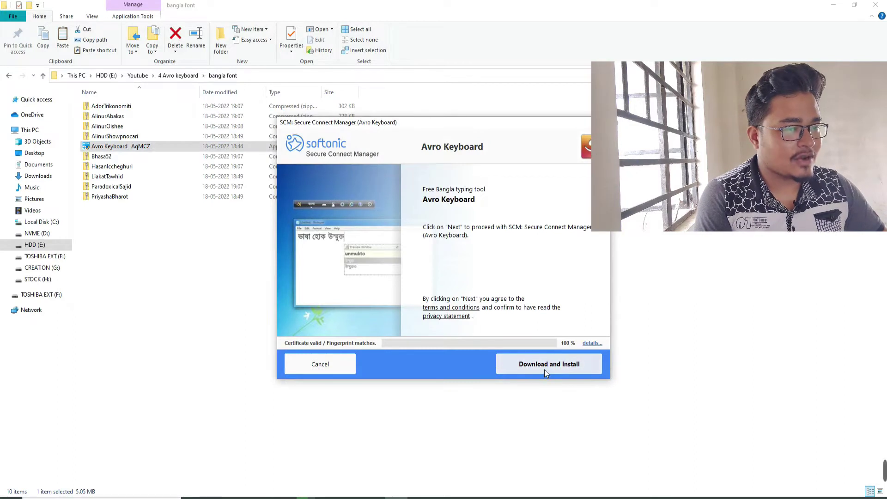
Download the Avro Keyboard installer through the Softonic manager, declining the optional Opera and Avast offers.
click(545, 371)
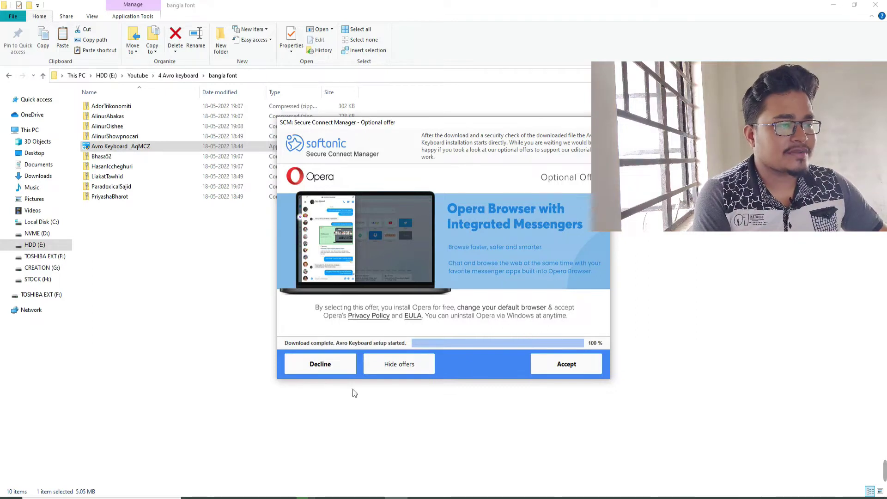
click(329, 367)
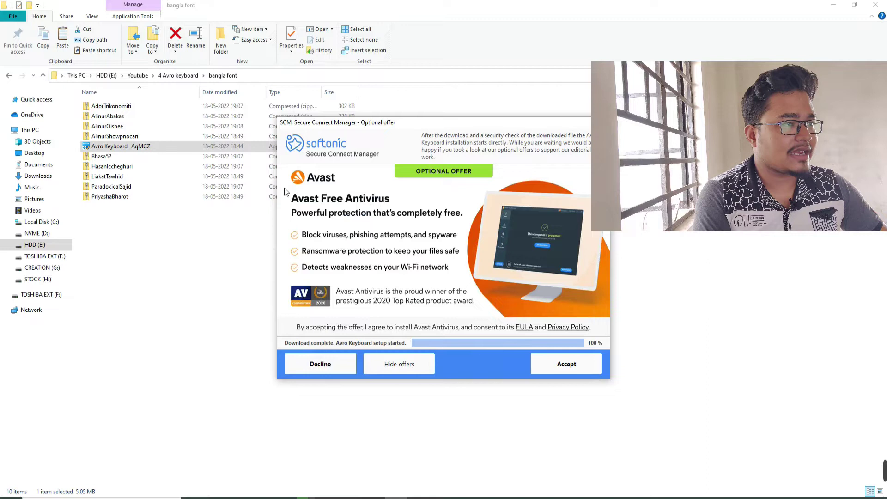
click(328, 365)
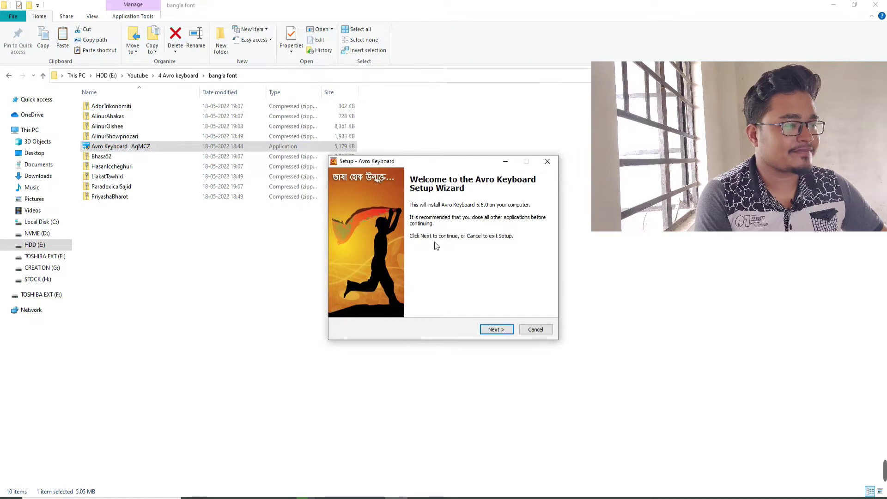
Install Avro Keyboard through its setup wizard, accepting the license and keeping the default Start Menu folder and additional tasks.
click(496, 329)
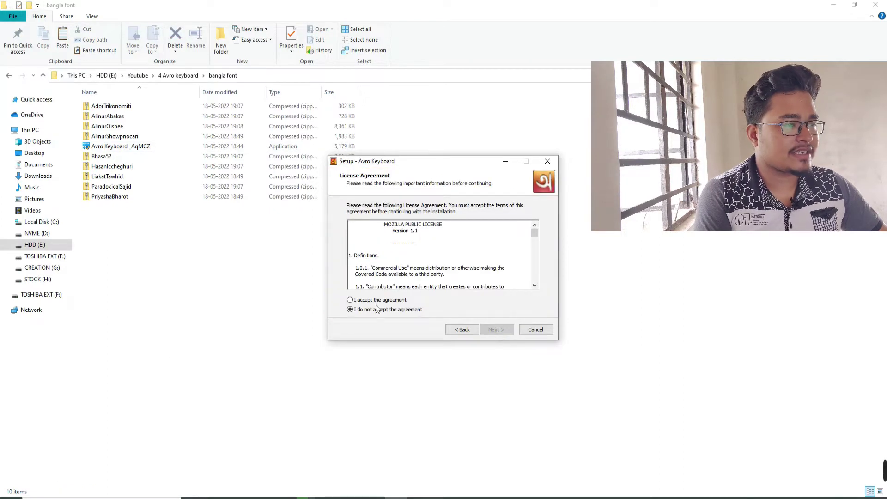
click(378, 300)
click(496, 329)
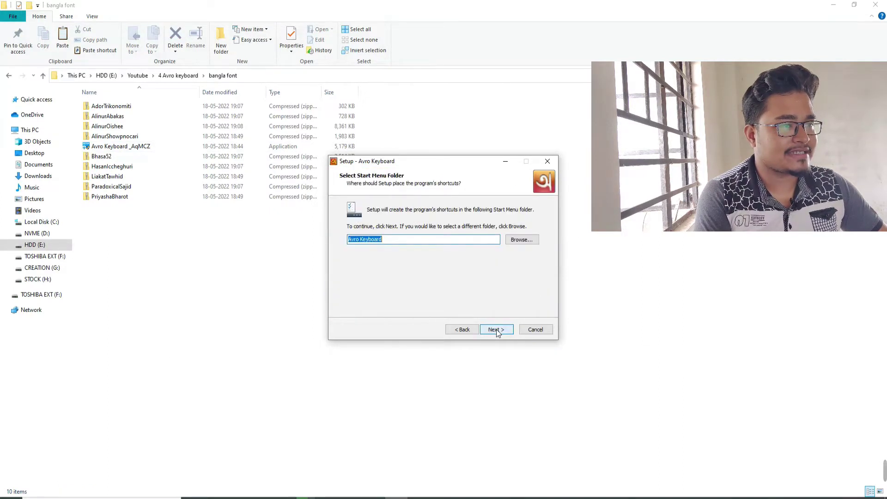
click(497, 331)
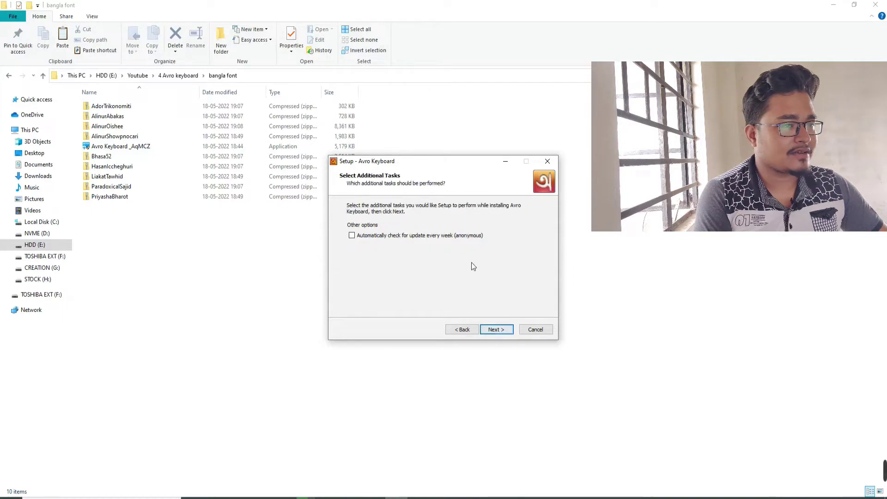
click(505, 331)
click(505, 331)
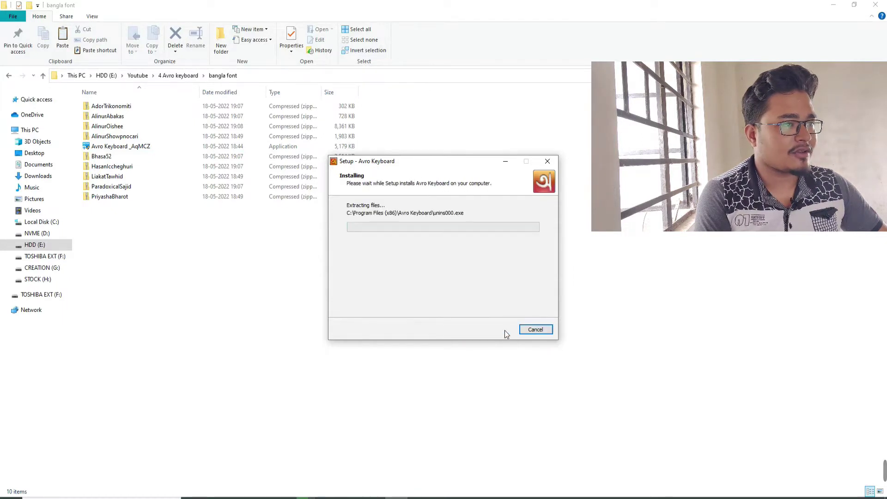
click(505, 331)
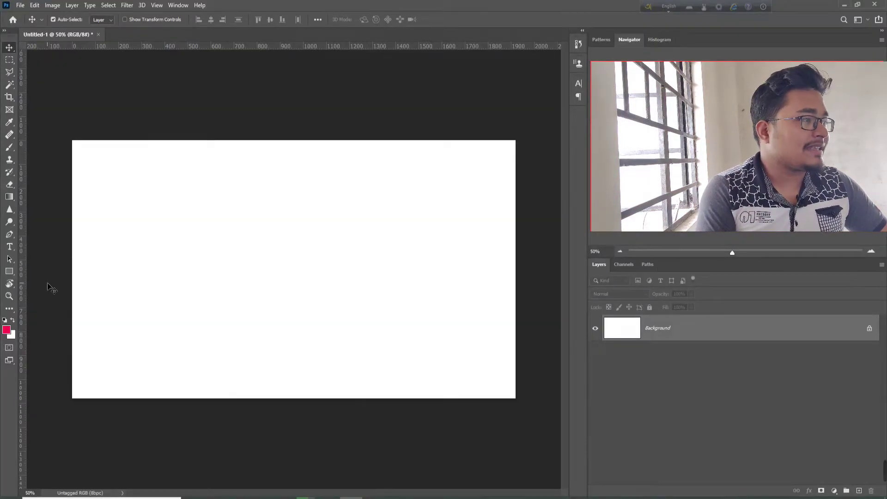
Activate the Horizontal Type tool in Photoshop and switch the Avro Keyboard input language from English to Bangla.
key(F1)
key(F1)
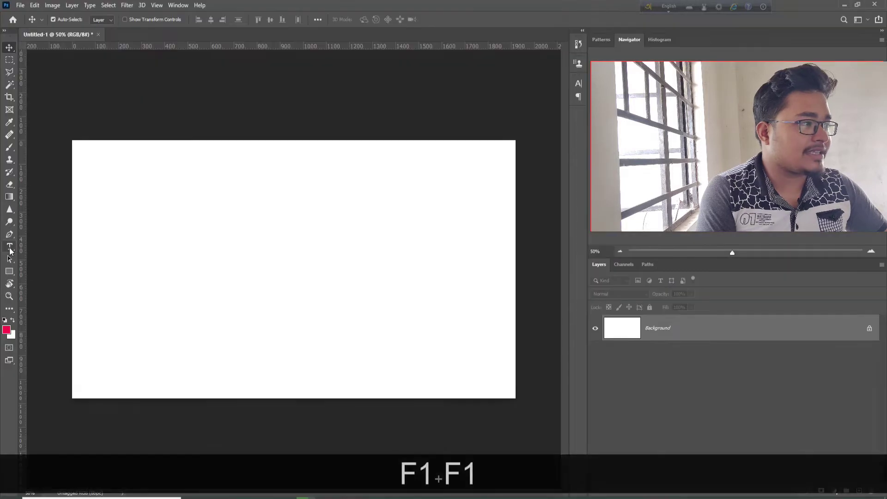
click(10, 248)
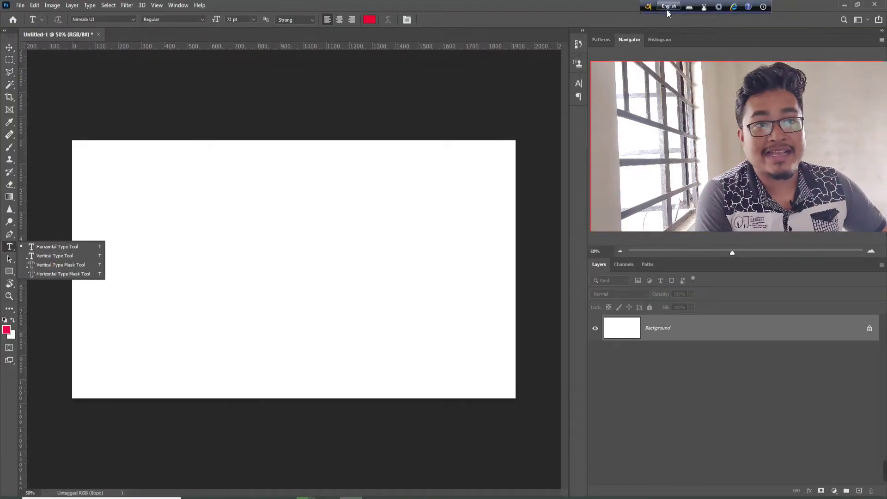
key(F1)
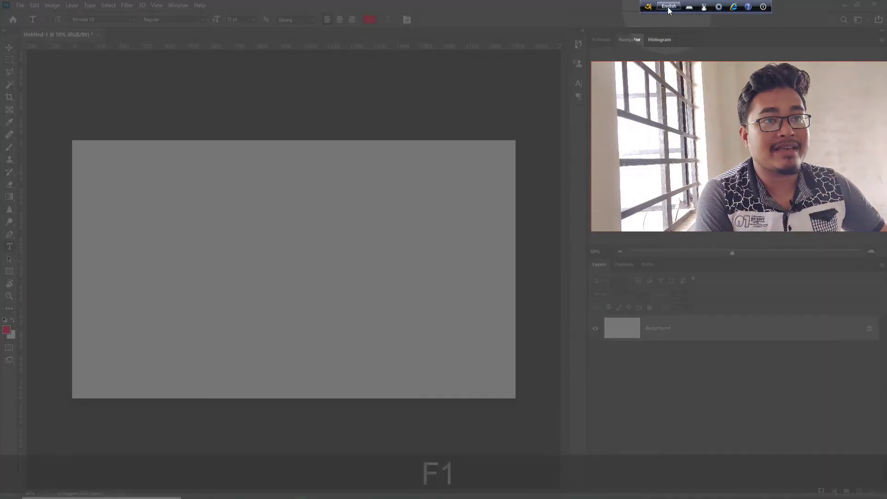
click(668, 7)
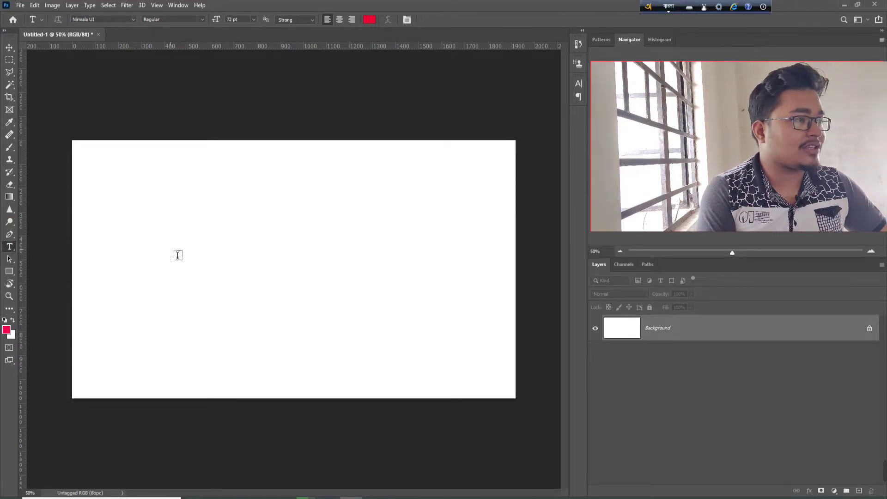
Add the text "আমার সোনার বাংলা" on the canvas by phonetic typing and commit it.
click(203, 255)
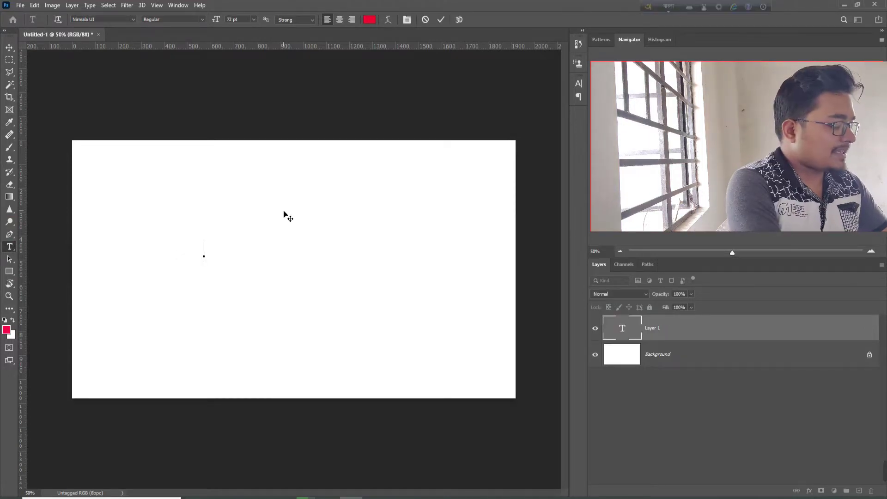
text(amar)
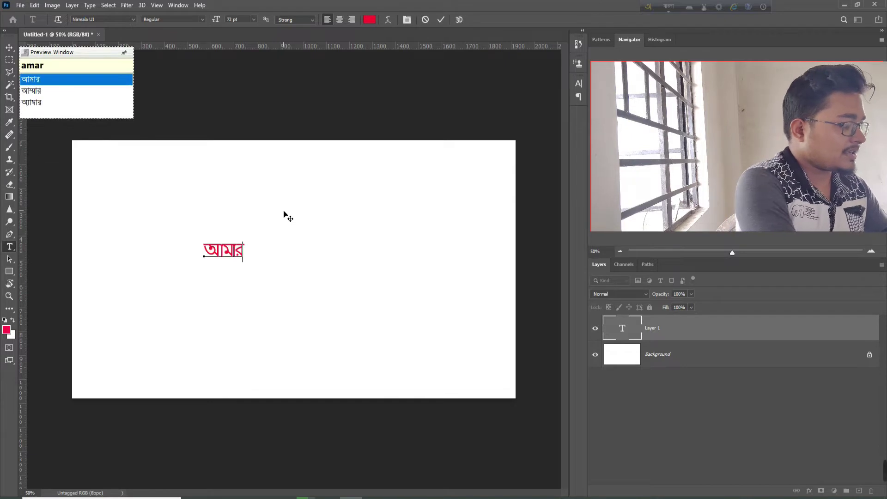
key(space)
text(soma)
key(BackSpace)
key(BackSpace)
text(nar)
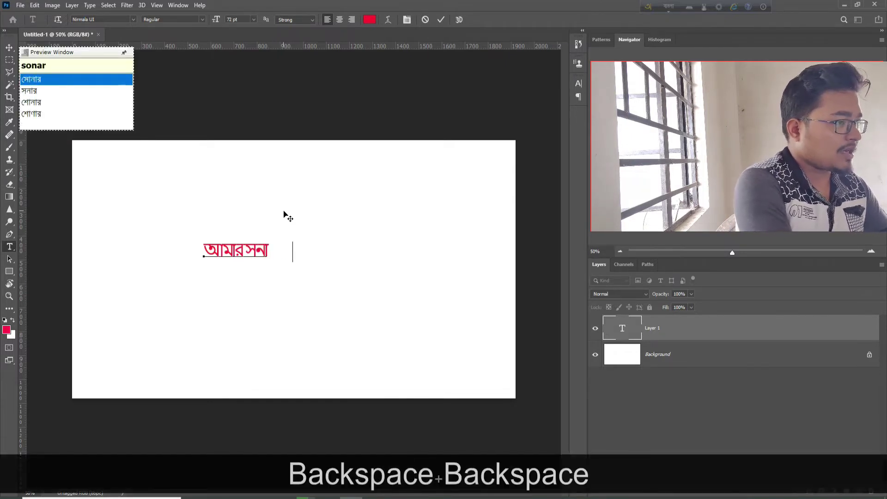
key(space)
text(bangla)
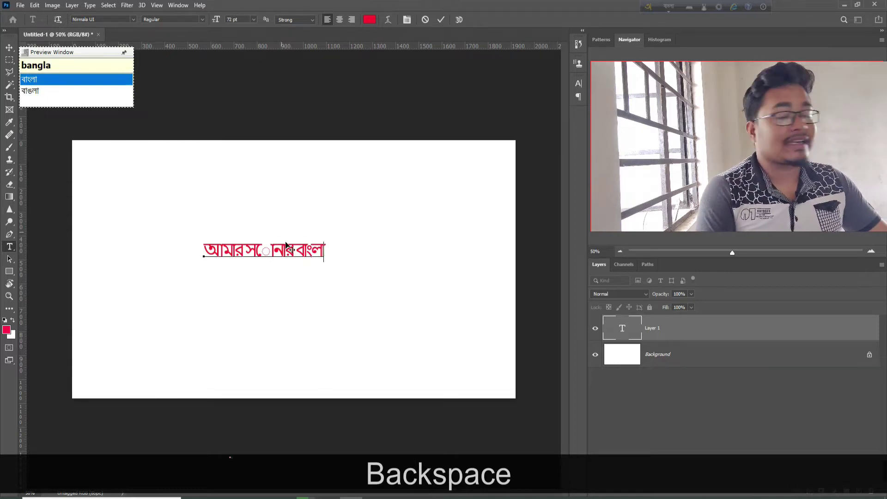
key(F1)
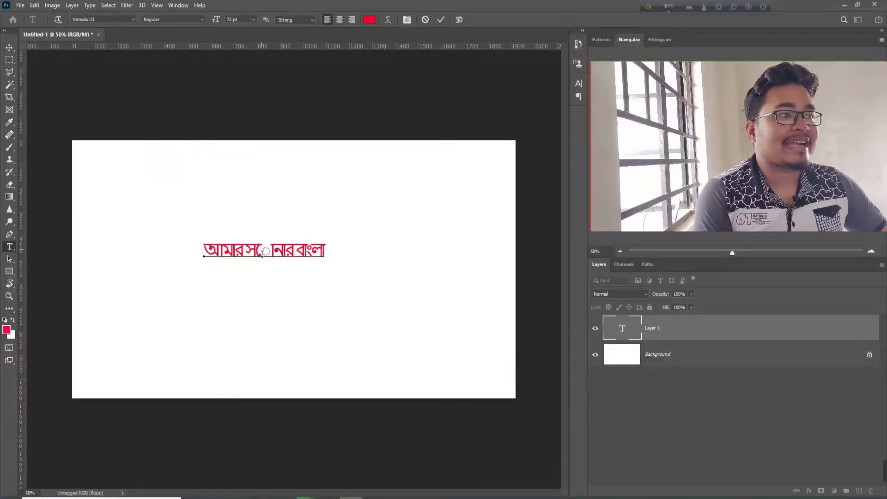
key(F1)
key(F1)
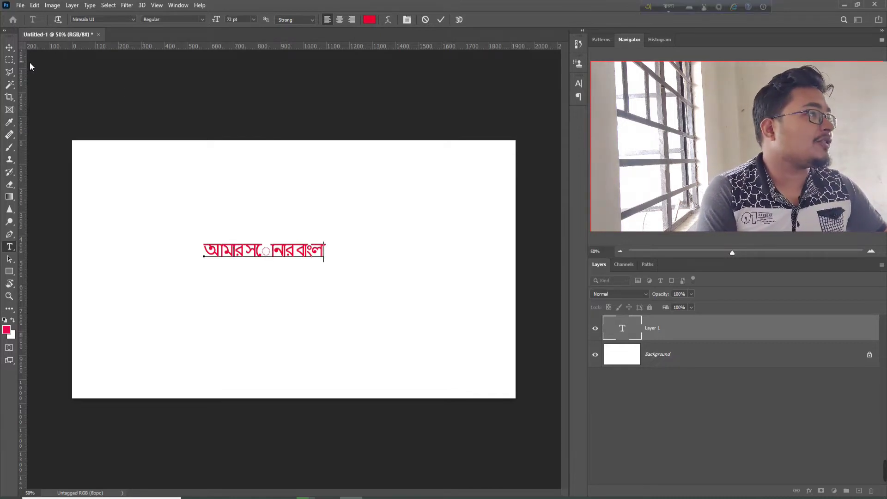
click(9, 47)
Set the text engine to World-Ready Layout in the Type preferences, confirm, and return to the Move tool.
key(F1)
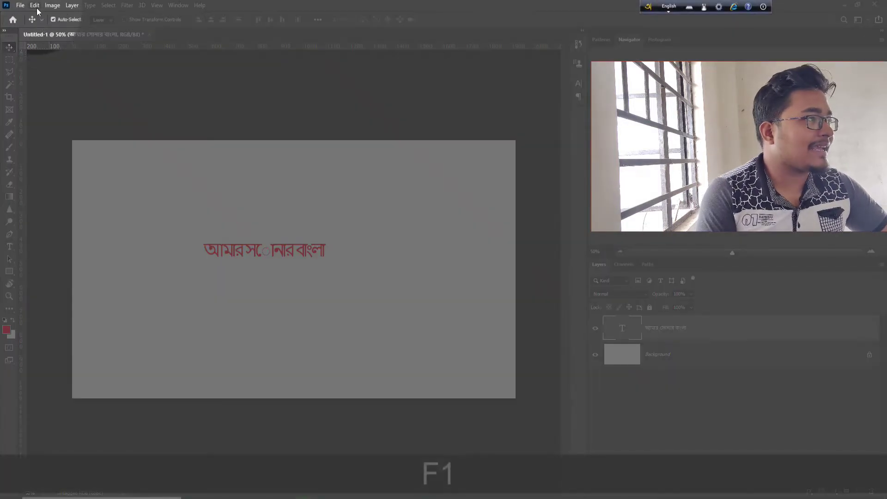
key(F1)
click(35, 6)
mouse_move(52, 405)
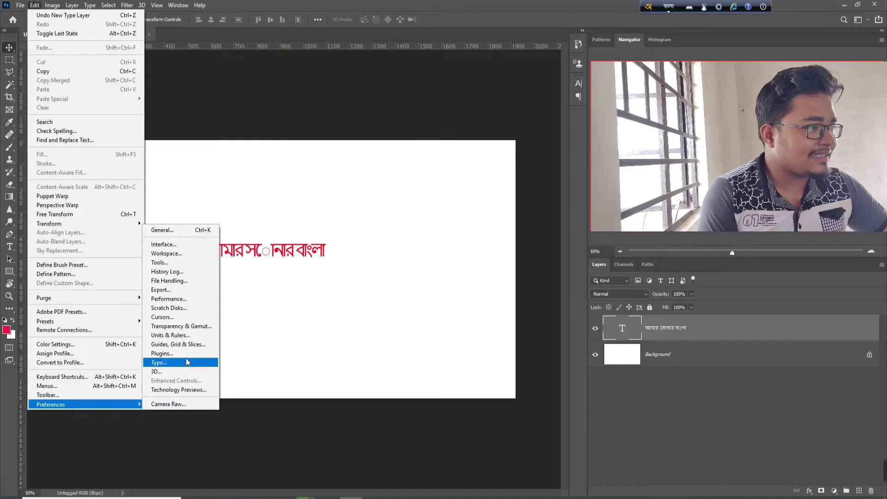
key(F1)
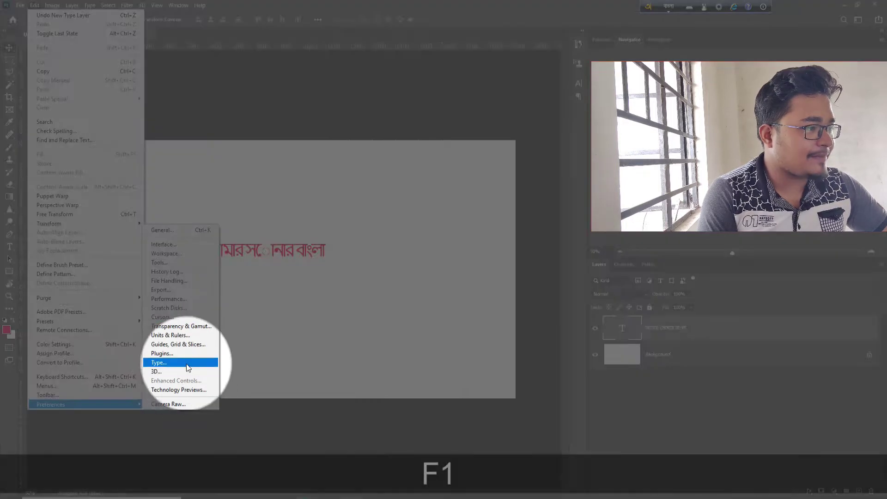
key(F1)
click(187, 363)
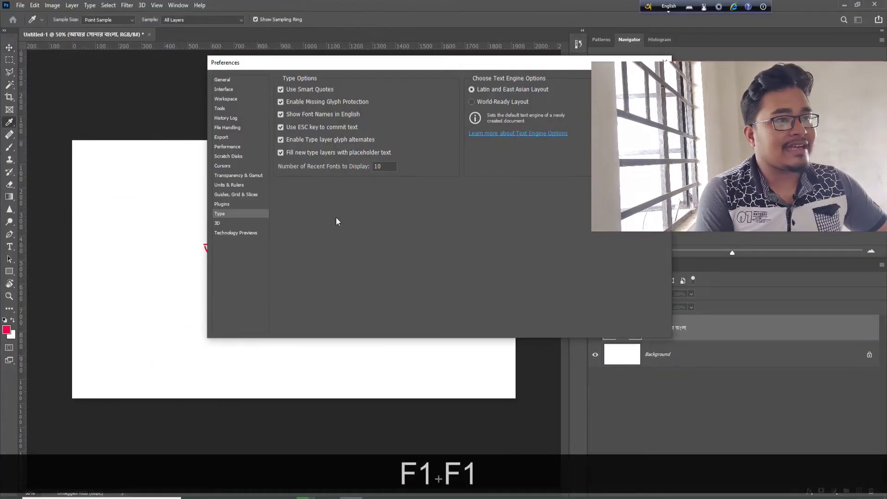
key(F1)
key(F1)
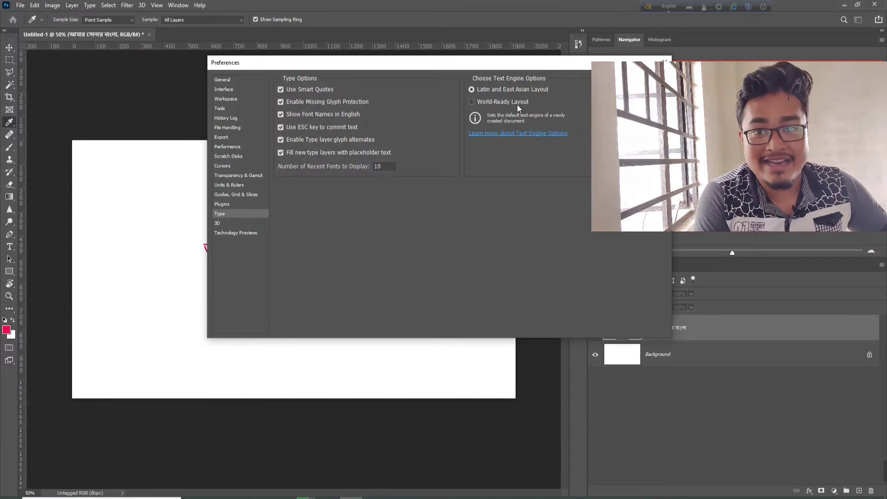
key(F1)
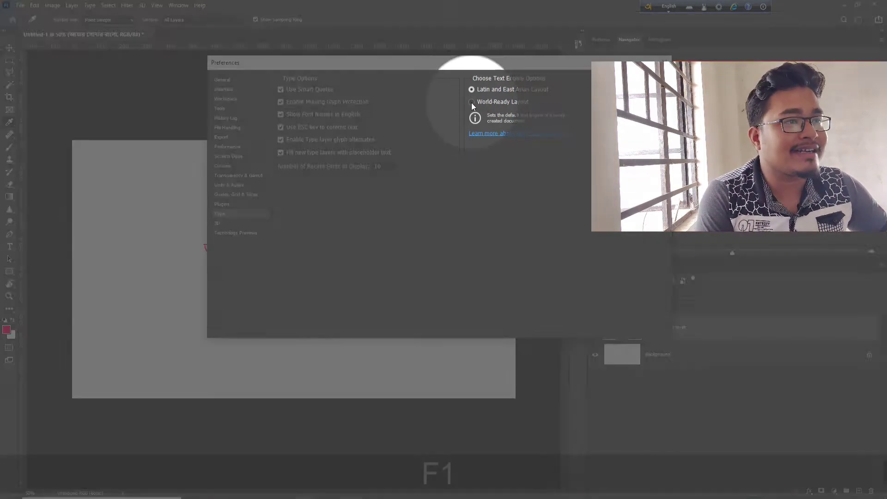
key(F1)
click(471, 102)
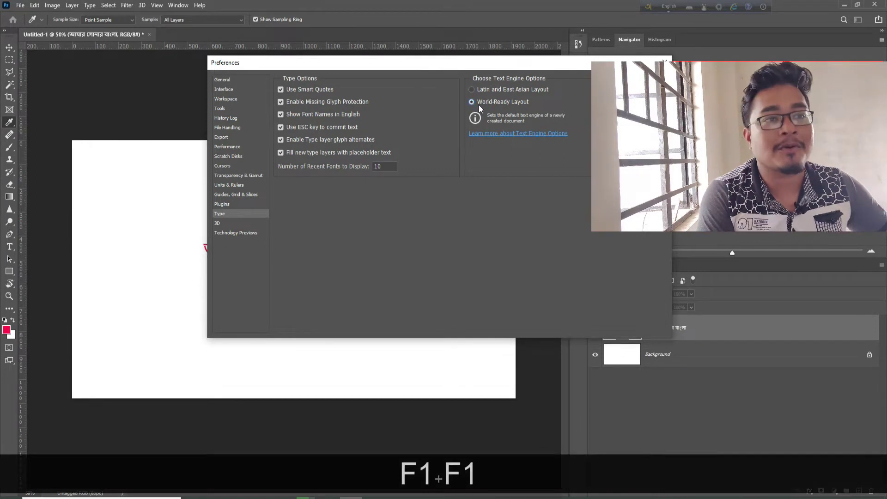
key(Return)
key(v)
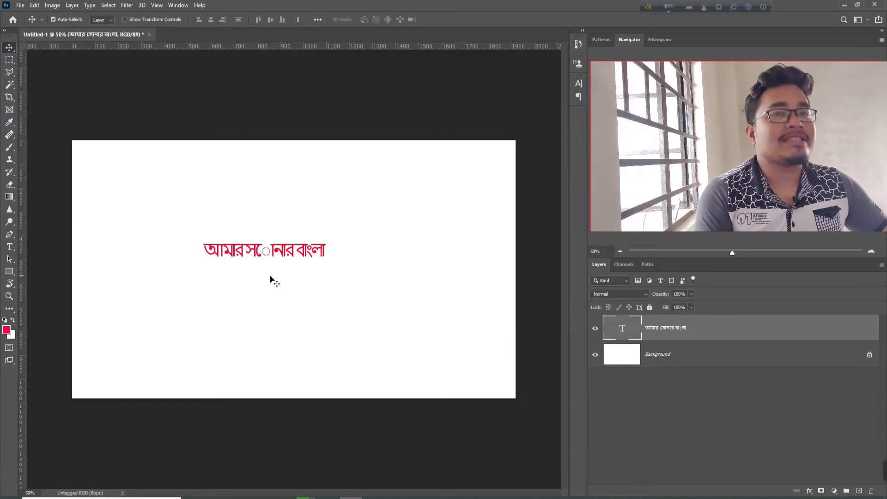
Restart Photoshop without saving the document and create a new HDTV 1080p document of 1920 x 1080 px at 72 ppi.
click(875, 8)
click(438, 188)
click(347, 492)
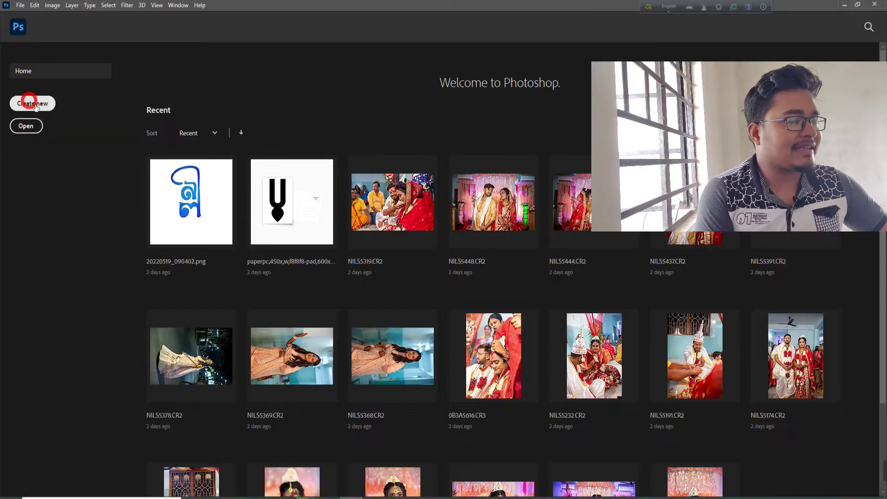
click(35, 105)
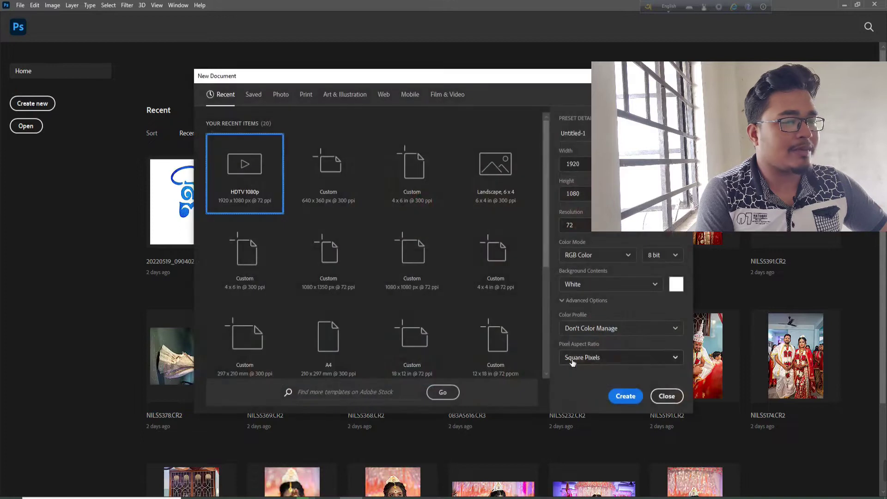
click(665, 395)
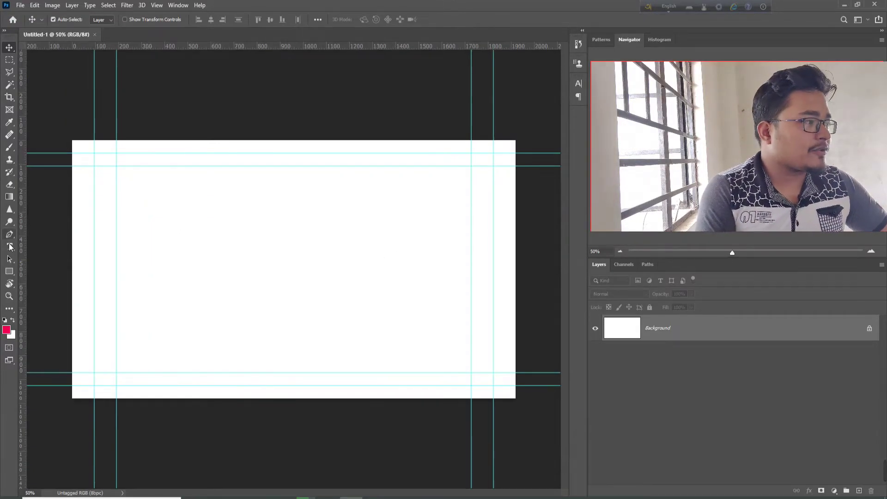
Activate the Horizontal Type tool and switch the Avro Keyboard input language to Bangla.
click(10, 246)
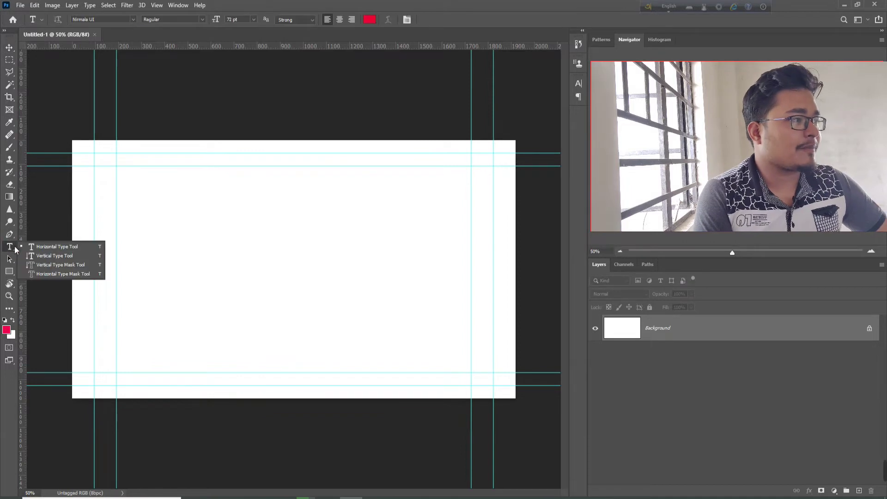
click(56, 247)
key(F1)
key(F1)
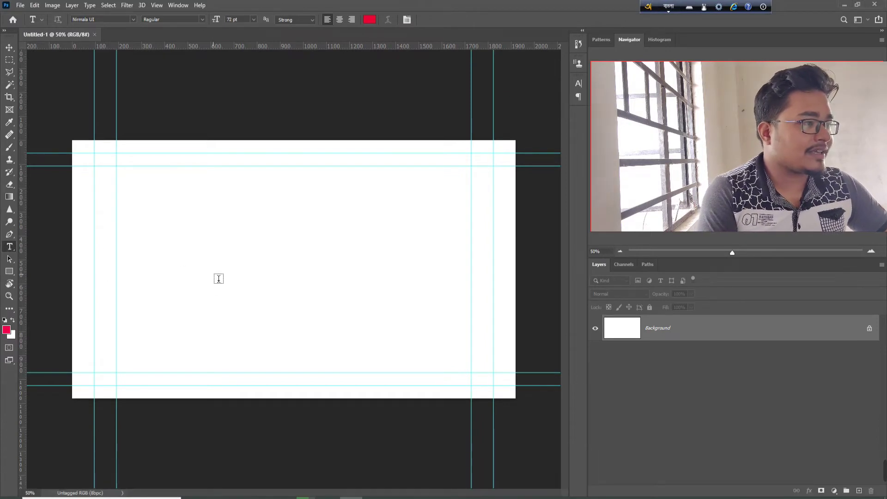
Add the text "আমার সোনার বাংলা" near the middle of the canvas by phonetic typing and commit it.
click(214, 276)
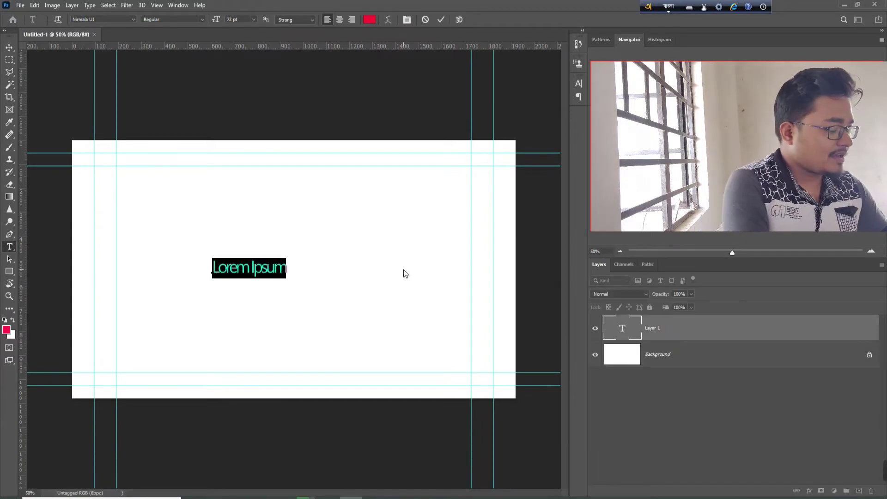
text(আমার)
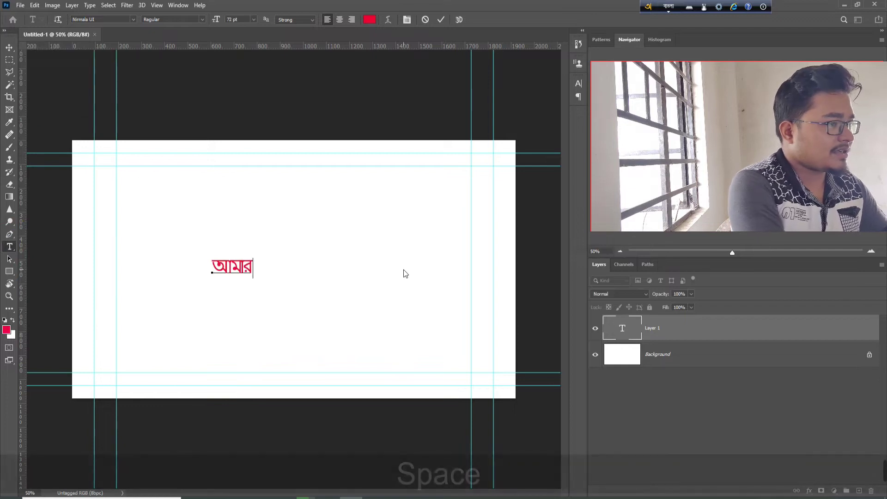
key(space)
text(সোনার)
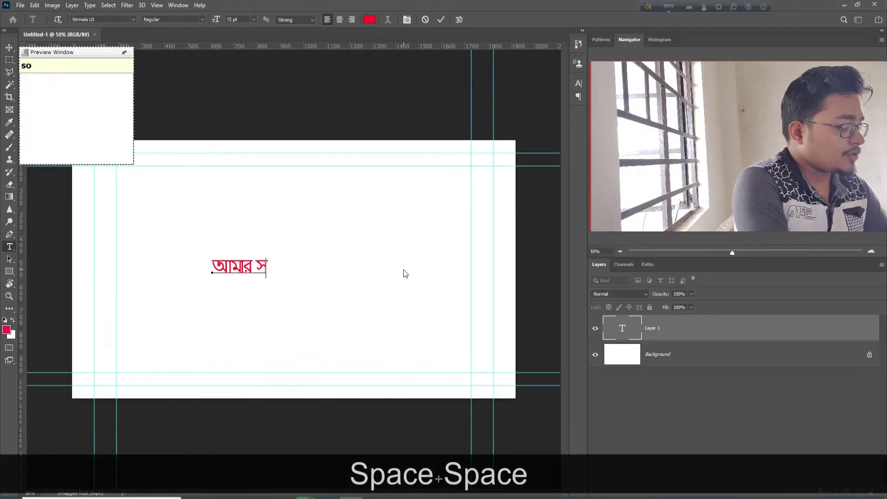
text( বাং)
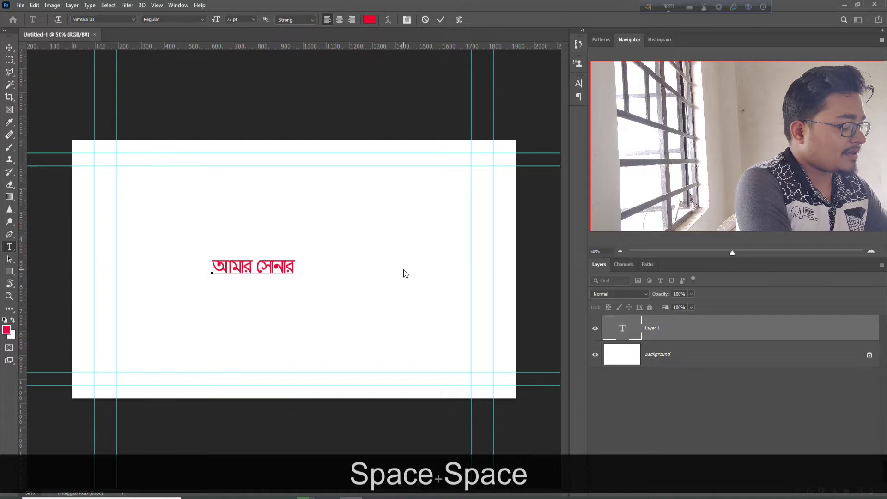
text(লা)
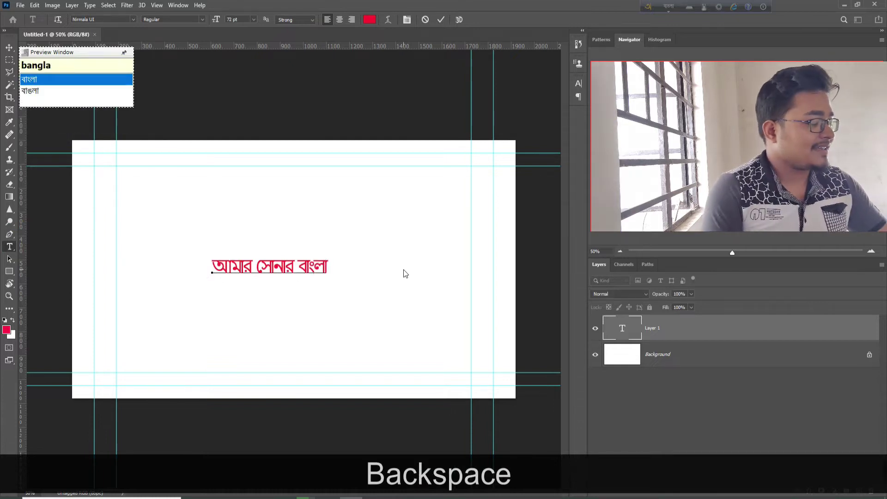
key(F1)
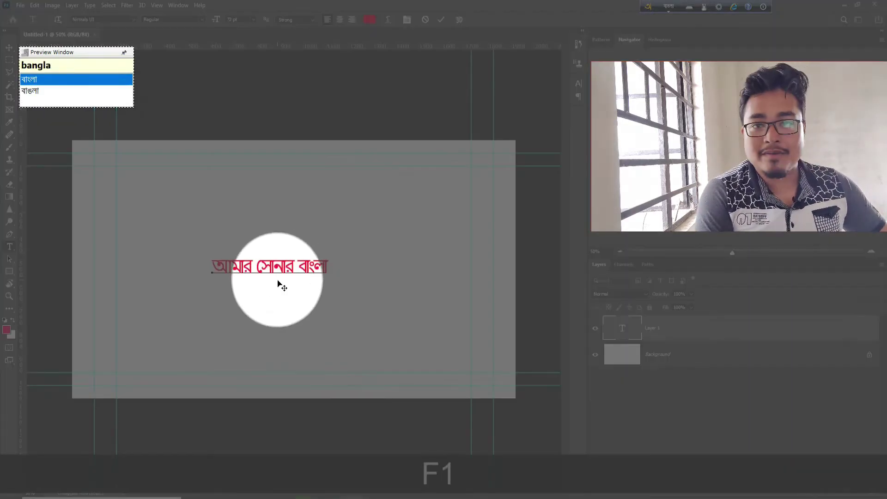
key(F1)
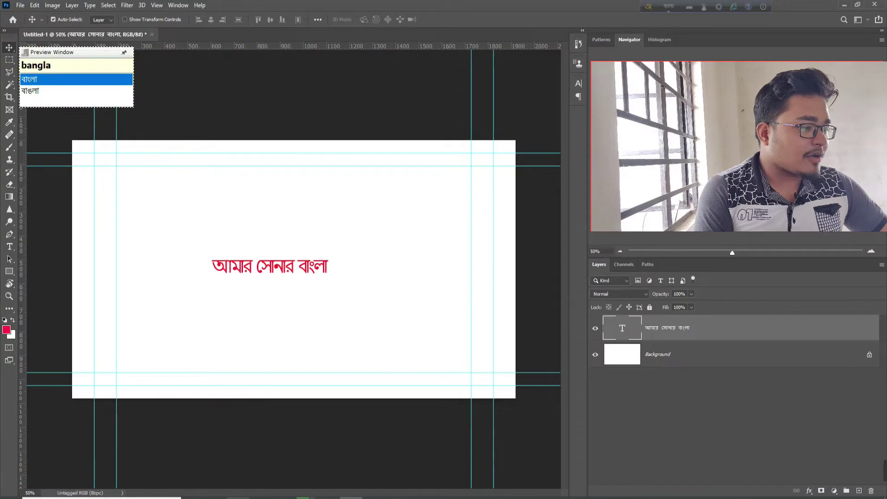
Switch to File Explorer's bangla font folder and open the Unicode folder inside the LiakatTawhid archive.
click(238, 466)
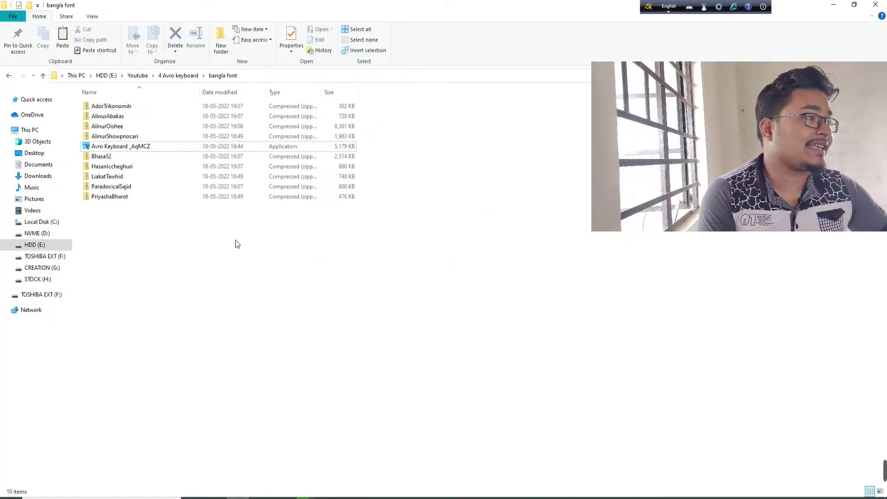
key(F1)
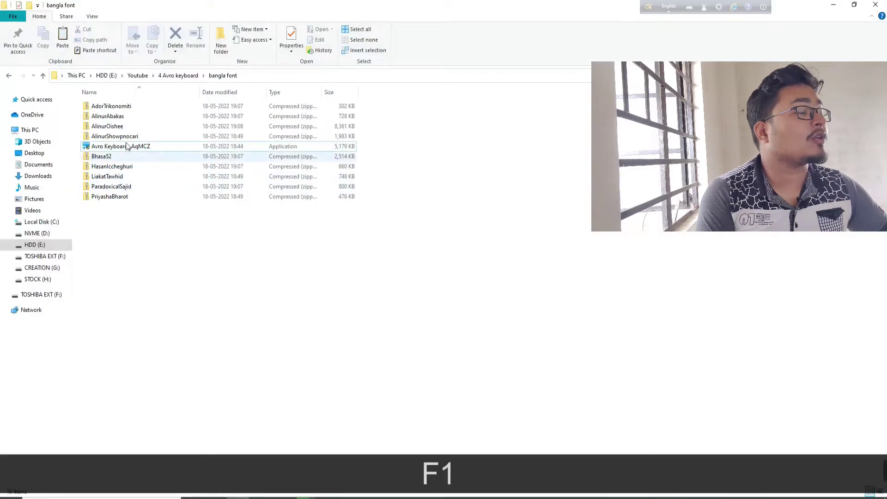
key(F1)
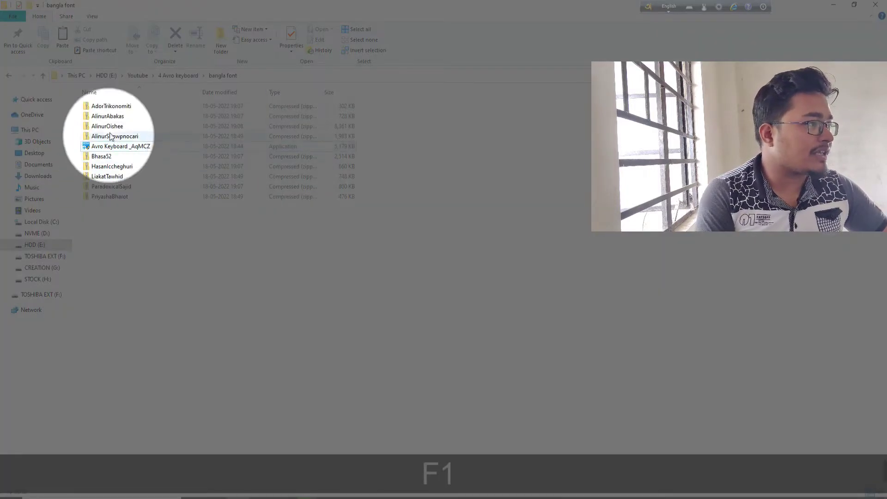
key(F1)
click(109, 178)
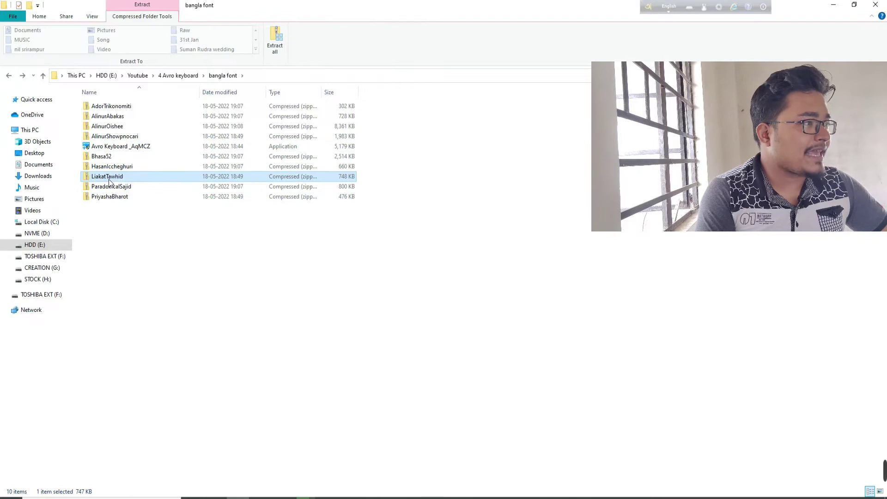
double_click(108, 178)
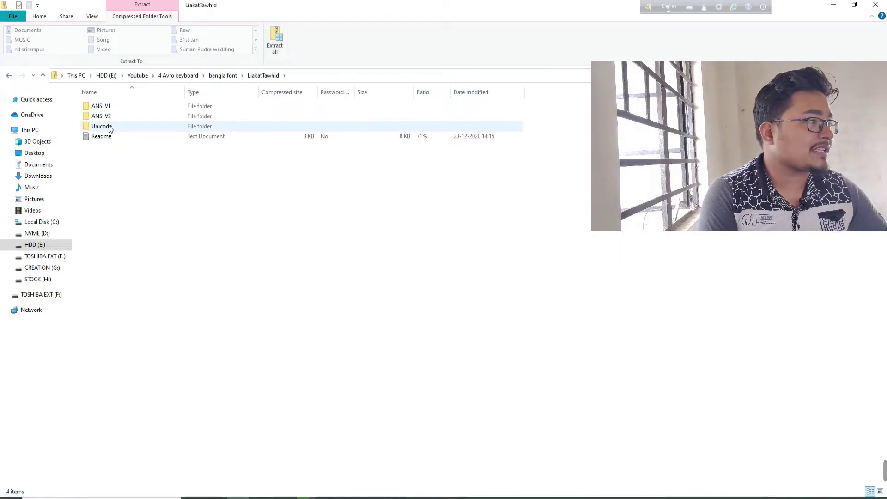
double_click(101, 126)
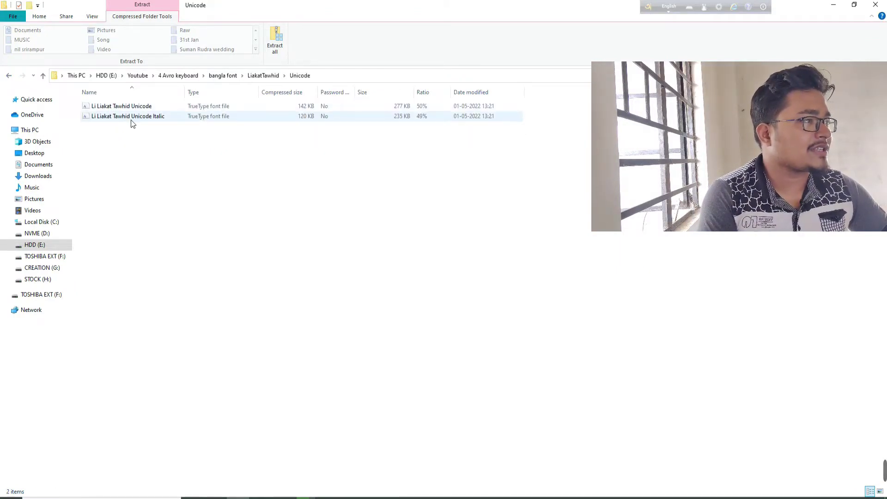
key(F1)
key(F1)
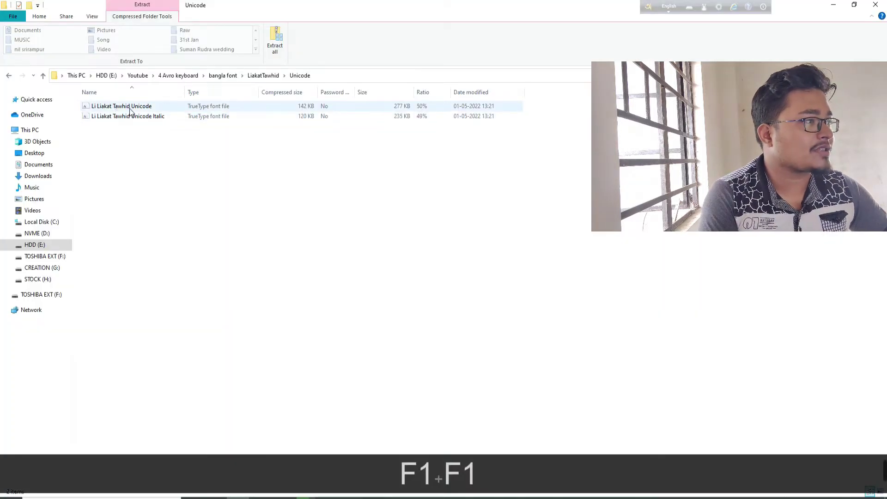
Install the Li Liakat Tawhid Unicode font, replacing the existing copy, then close its preview and go back to the bangla font folder.
double_click(130, 109)
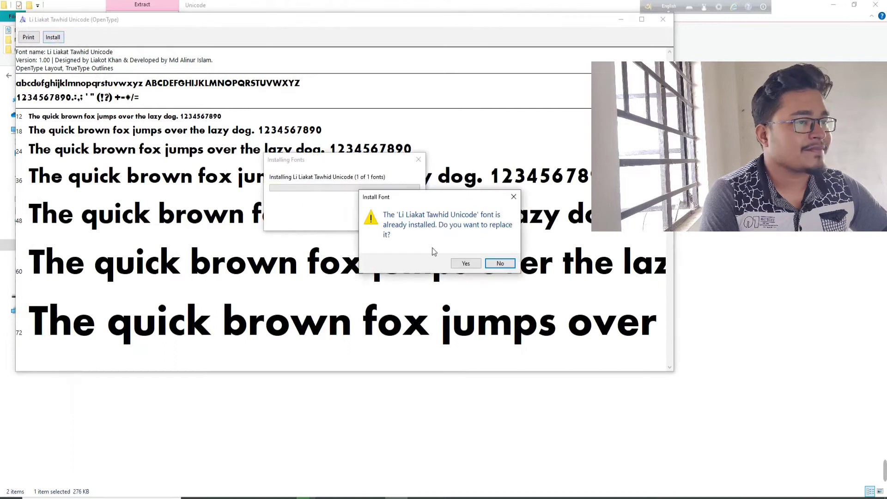
click(471, 264)
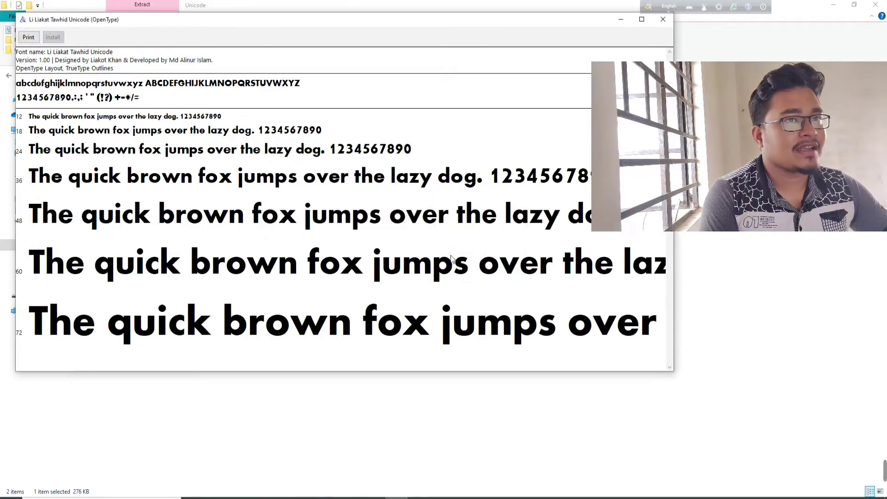
click(663, 19)
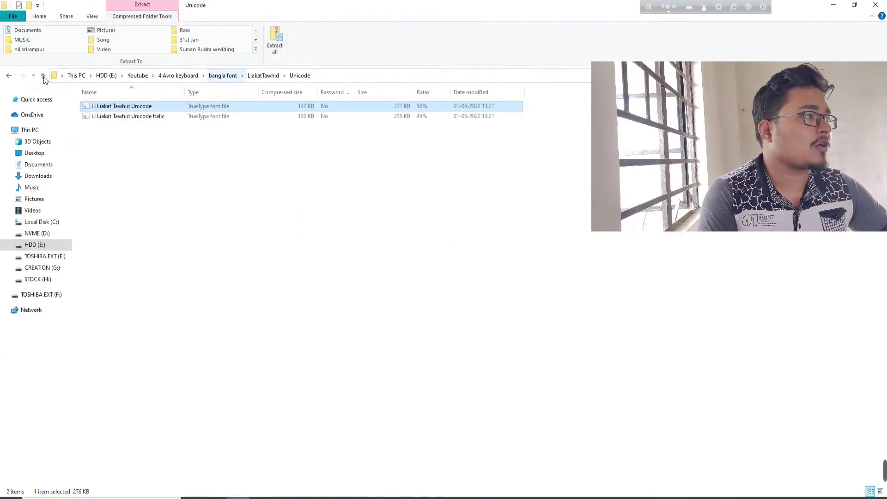
click(8, 76)
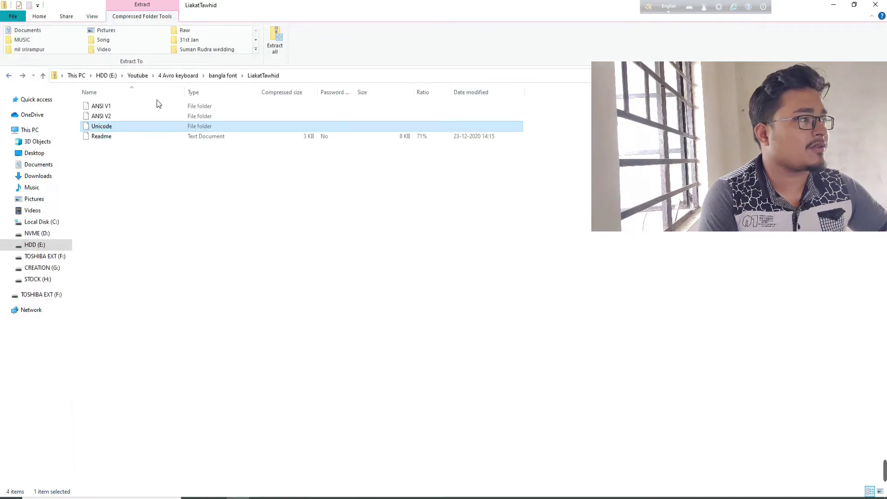
click(9, 75)
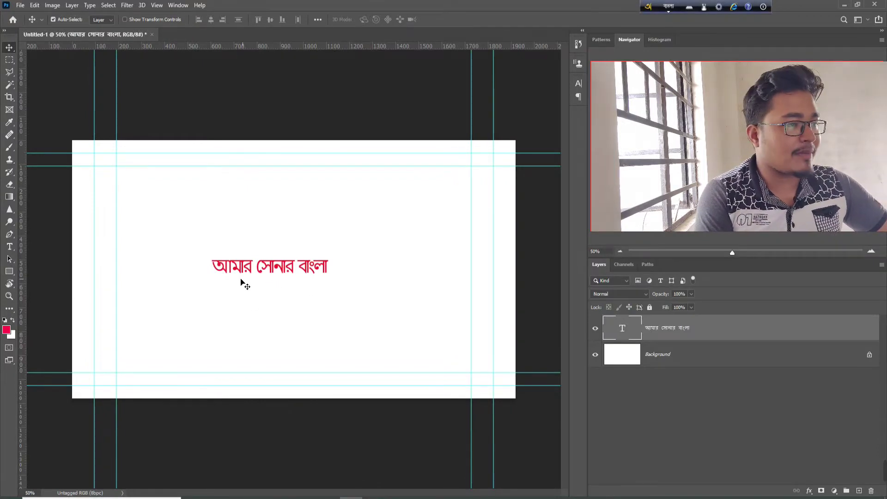
In Photoshop, change the font of the whole Bangla text line to Li Alinur Oishee B2 Unicode and commit it.
click(13, 247)
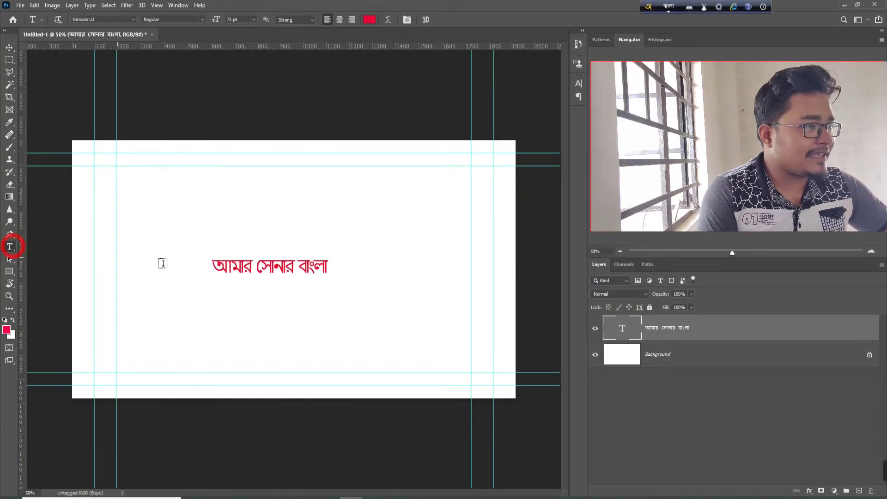
click(270, 274)
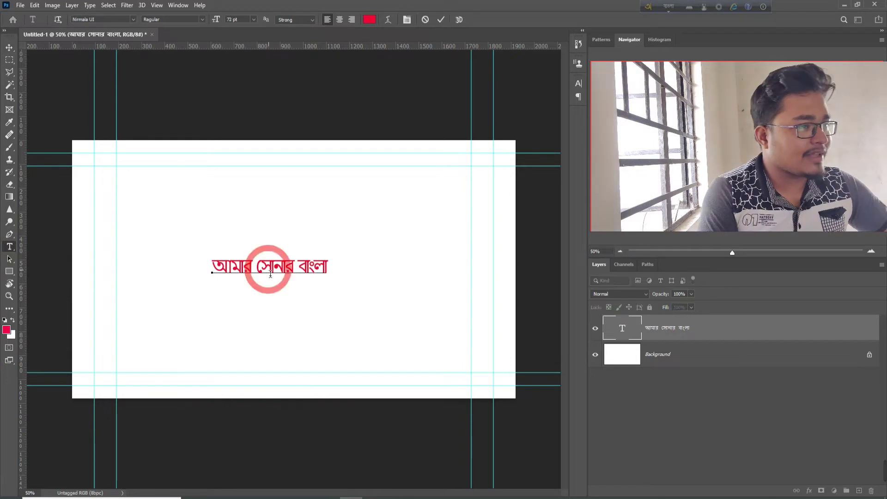
drag(331, 275, 202, 269)
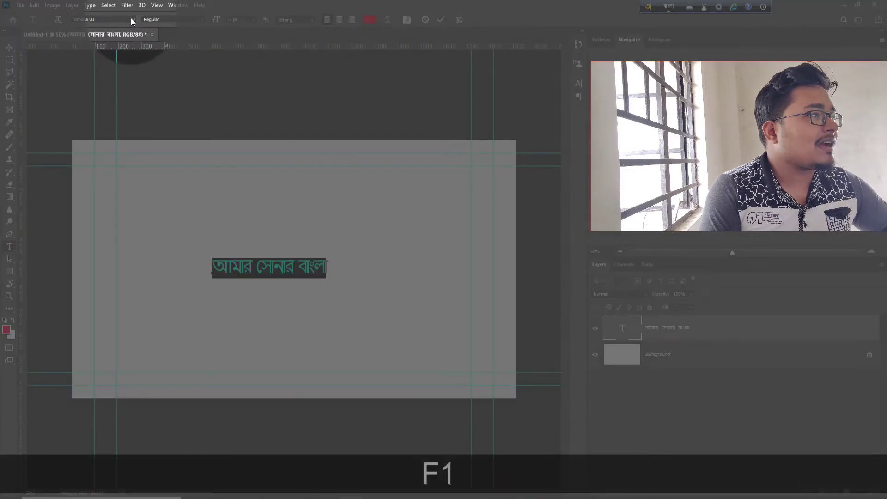
click(131, 19)
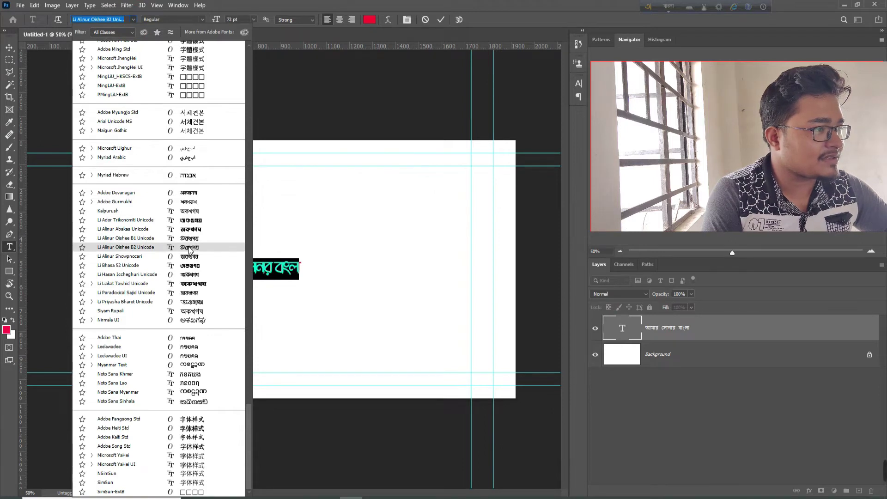
click(190, 248)
click(9, 47)
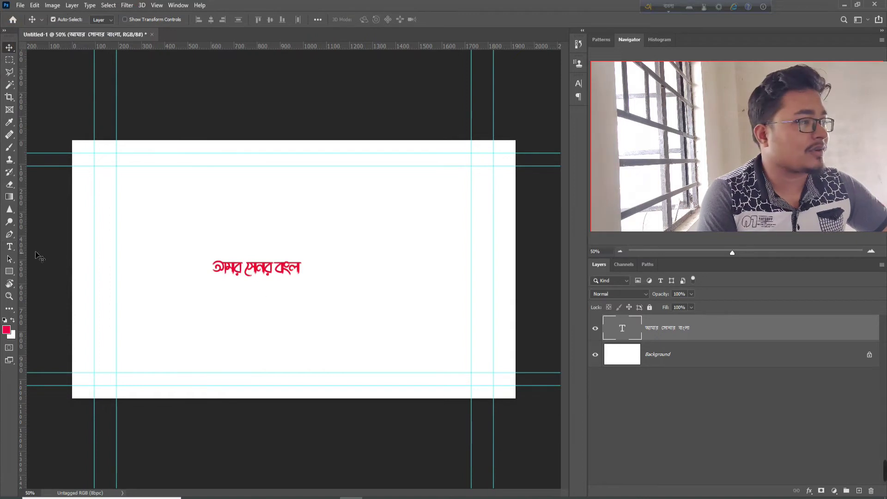
Set the tracking of the whole Bangla text line to 160 in the character settings and commit it.
click(10, 247)
click(274, 275)
click(298, 276)
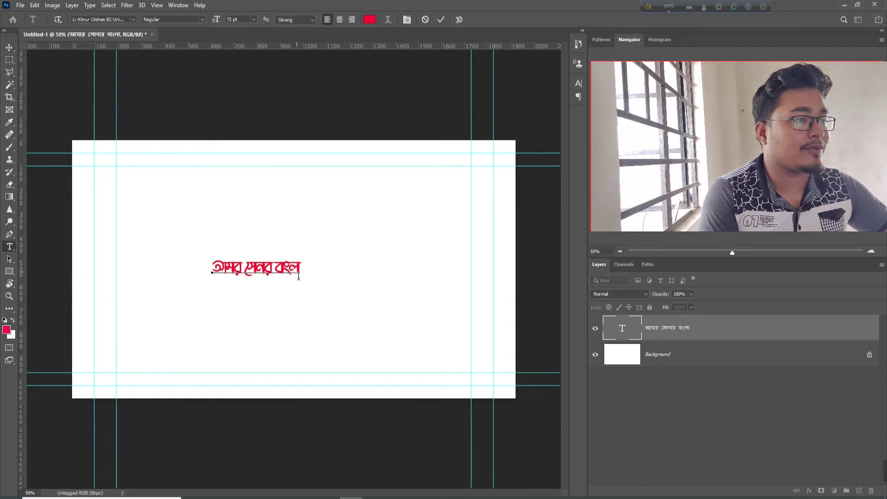
drag(304, 276, 208, 273)
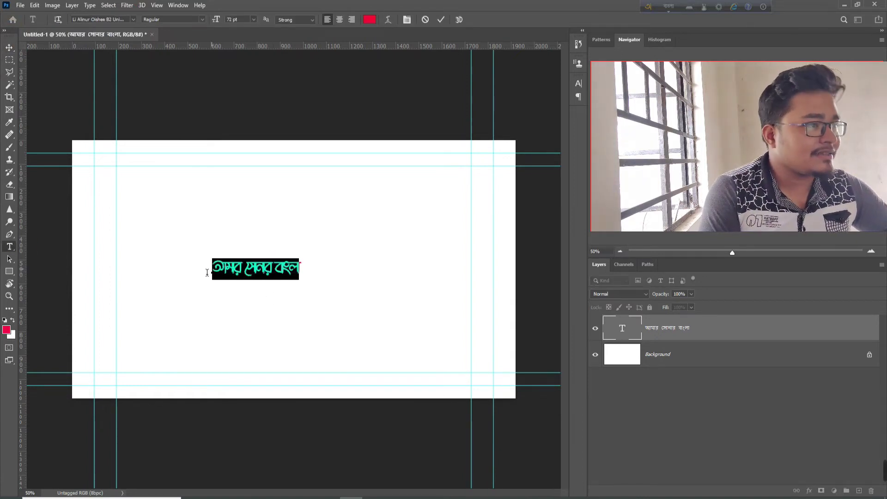
click(406, 19)
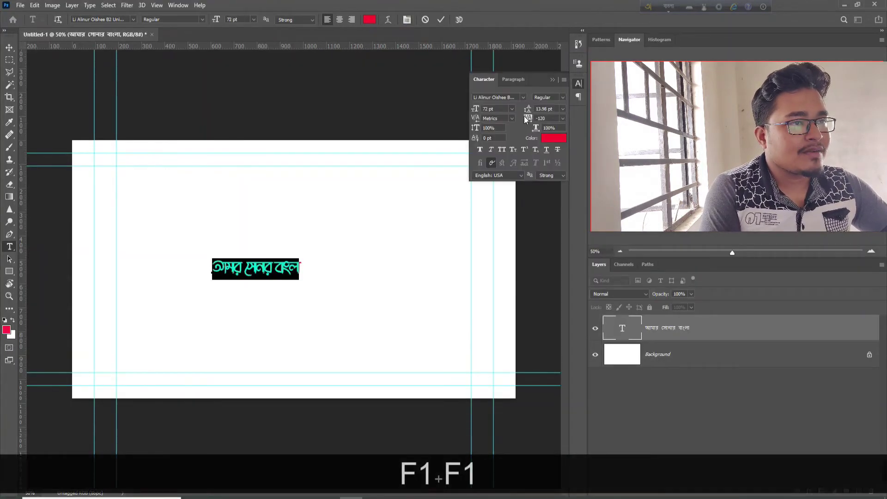
drag(524, 116, 535, 122)
click(9, 47)
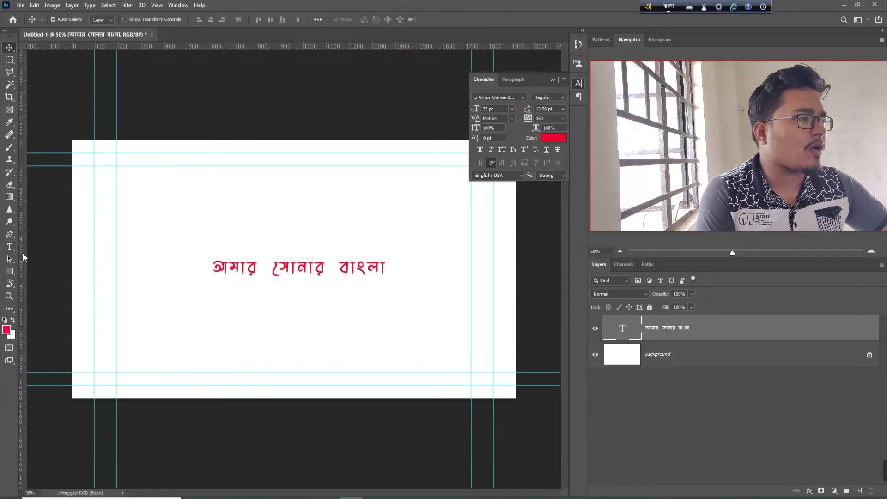
Change the font of the whole Bangla text line to Li Alinur Showpnocari ANSI V1 and commit it.
click(10, 247)
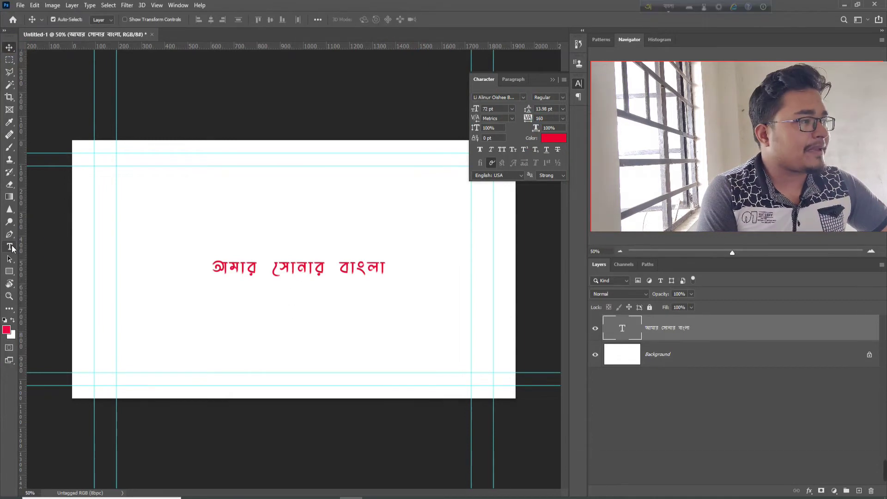
click(10, 247)
drag(214, 270, 392, 274)
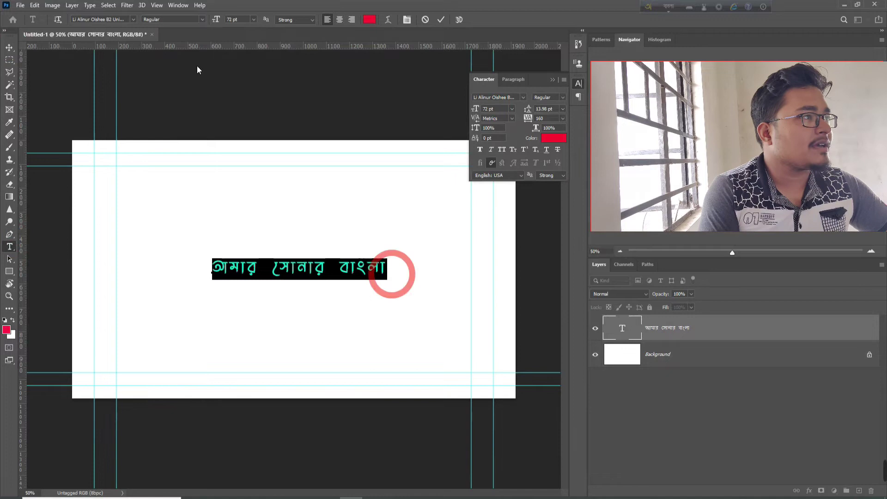
click(133, 20)
scroll(166, 228, down, 15)
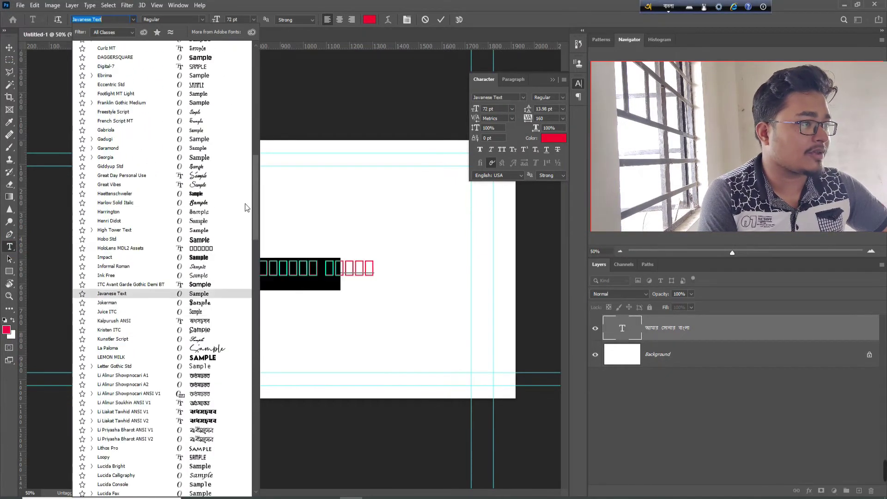
drag(255, 188, 255, 250)
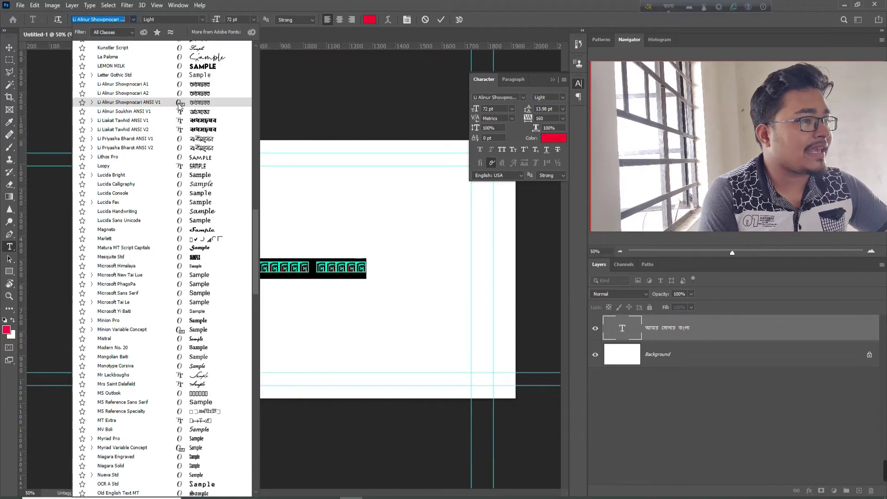
click(149, 104)
key(ctrl+Return)
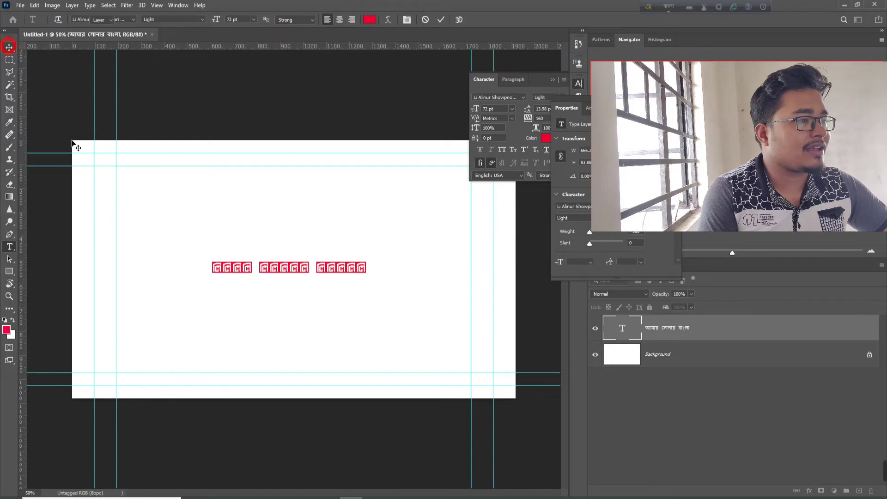
Change the whole Bangla text line to the Li Alinur Showpnocari font at 106 pt and commit it.
key(v)
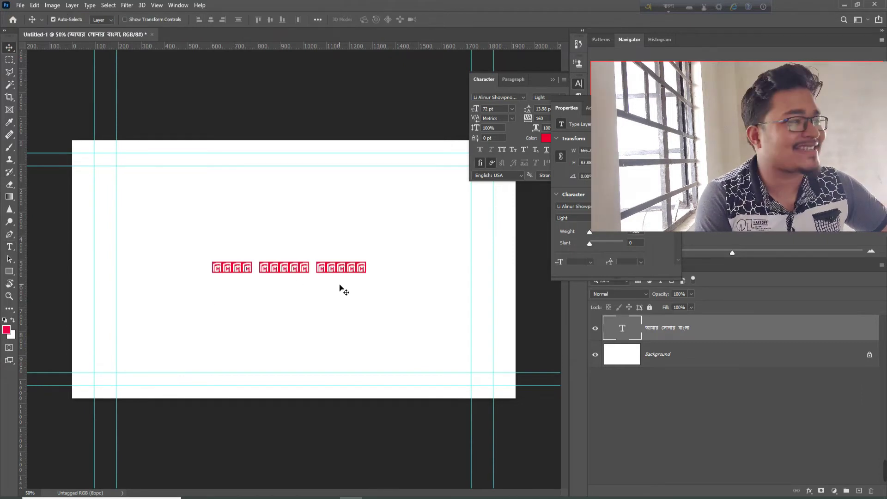
click(10, 247)
click(289, 269)
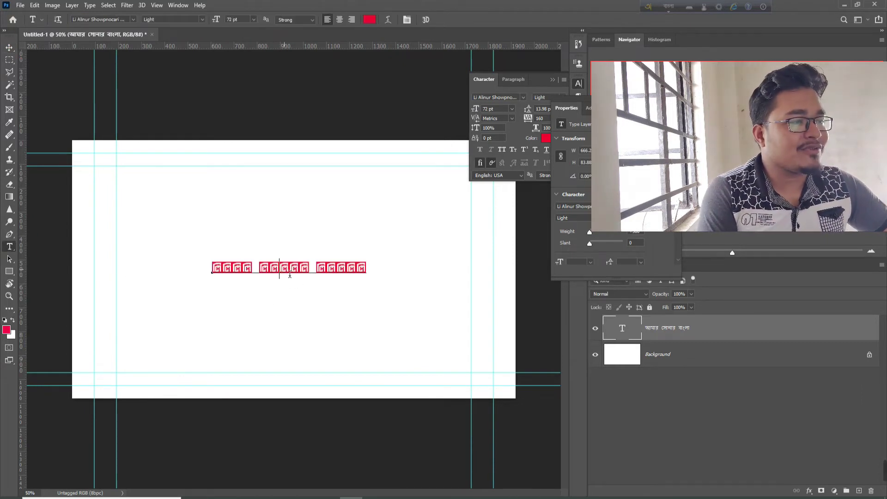
key(ctrl+a)
click(133, 19)
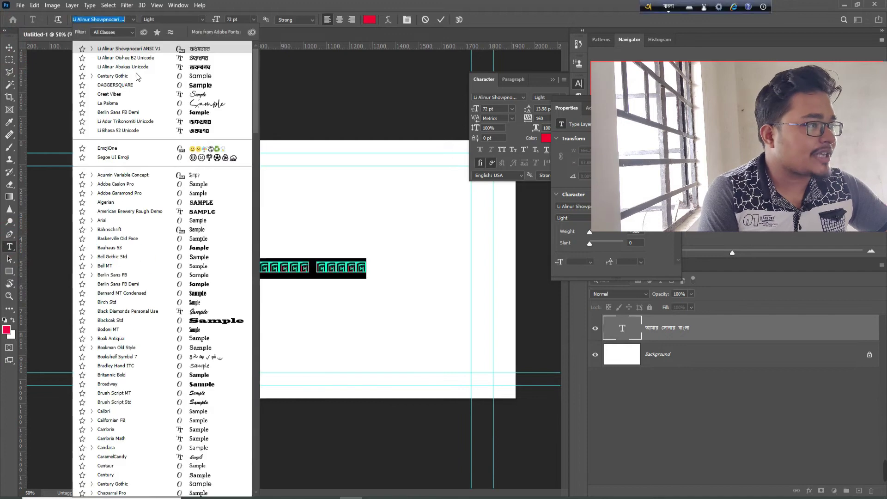
scroll(203, 175, down, 15)
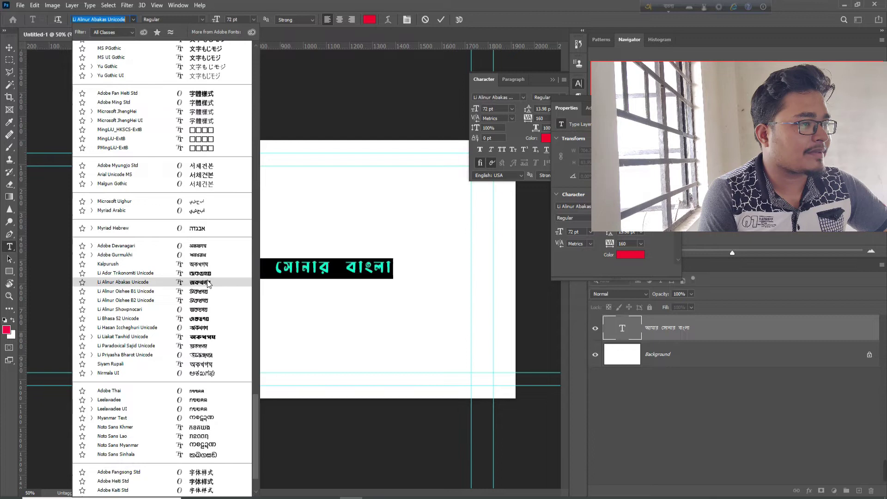
click(205, 310)
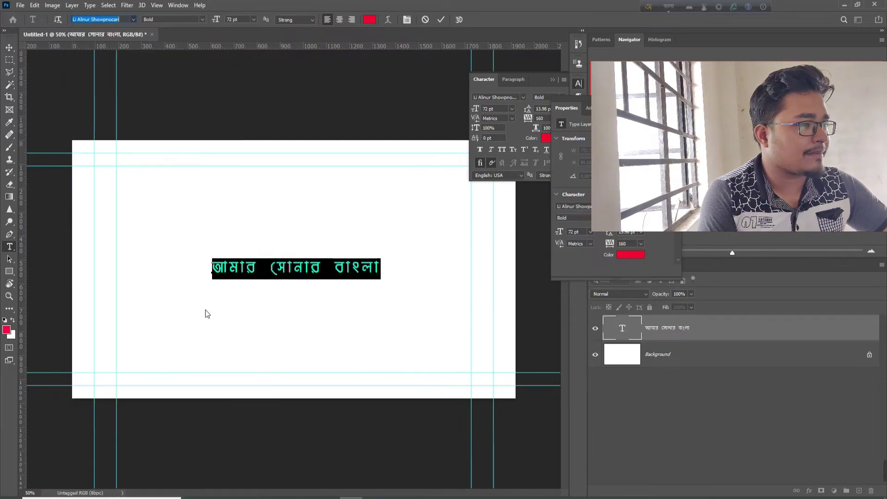
drag(218, 24, 234, 28)
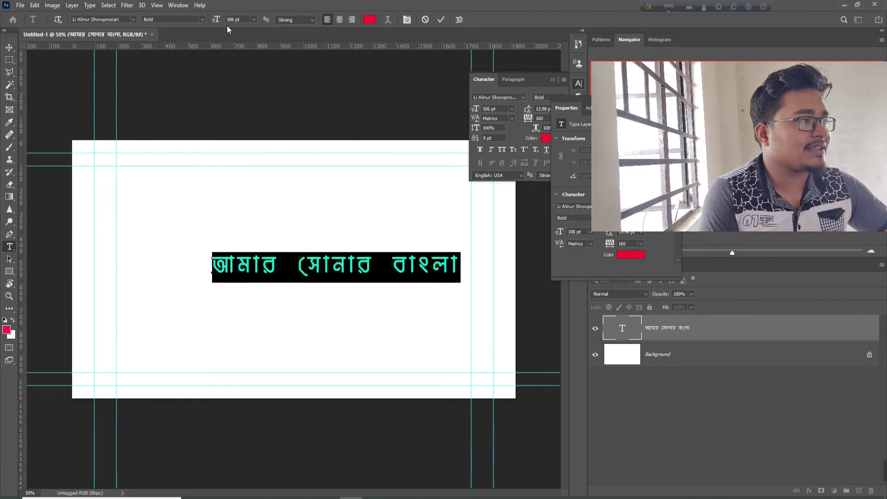
click(9, 47)
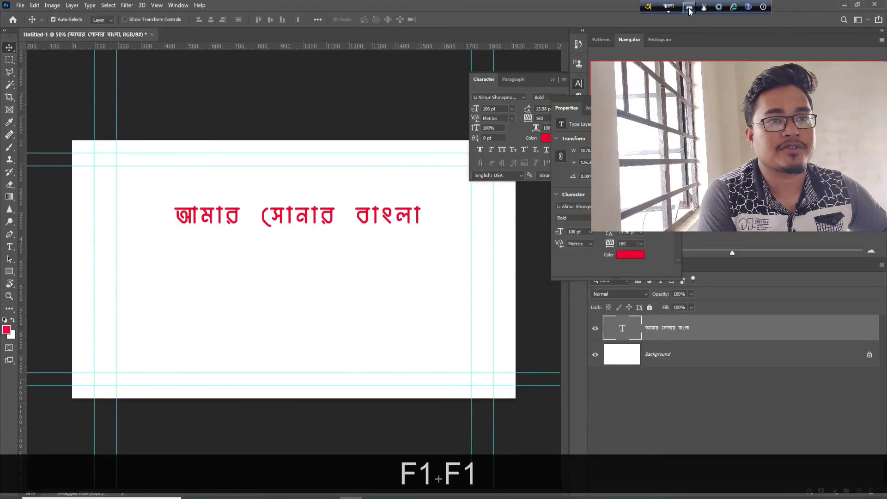
Open Avro's Phonetic keyboard layout viewer and place it above the Bangla text line for reference.
click(689, 8)
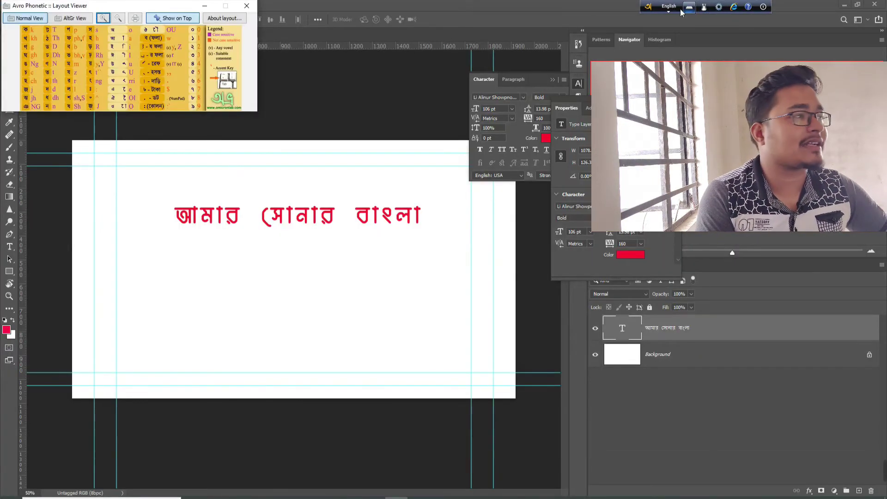
drag(96, 7, 131, 63)
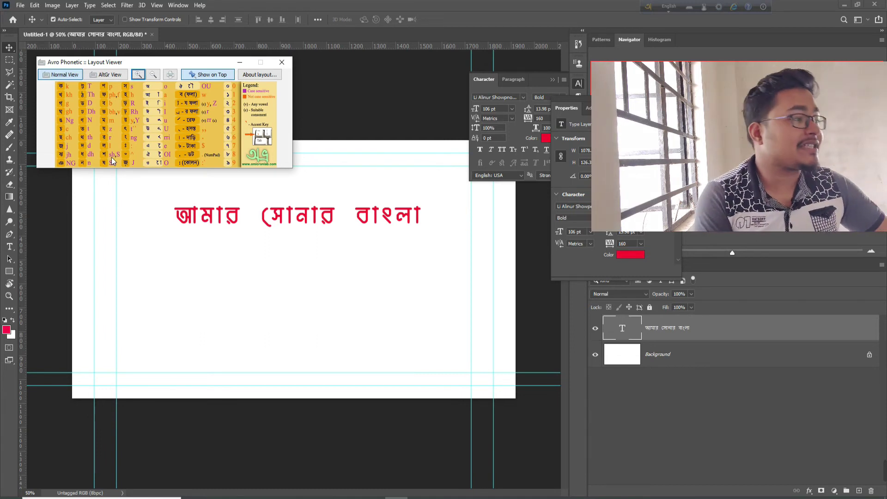
Add the Bangla letter স as a separate text layer below the Bangla text line and commit it.
click(11, 247)
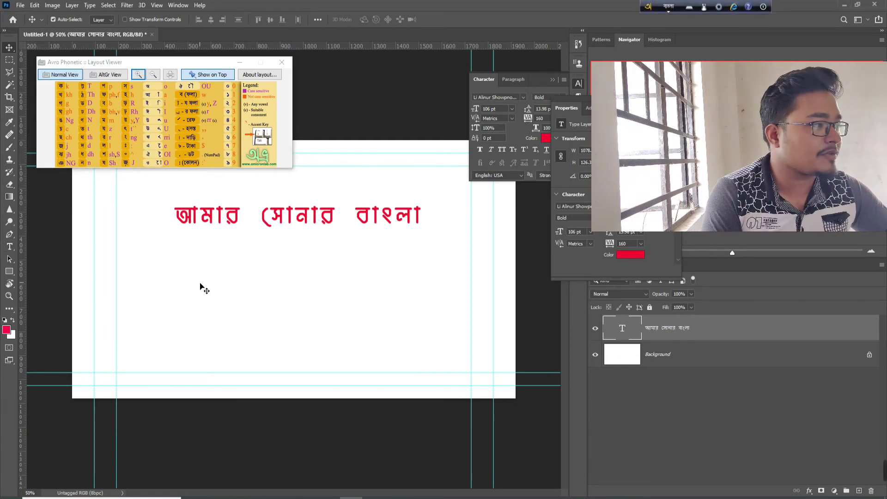
click(10, 247)
click(204, 294)
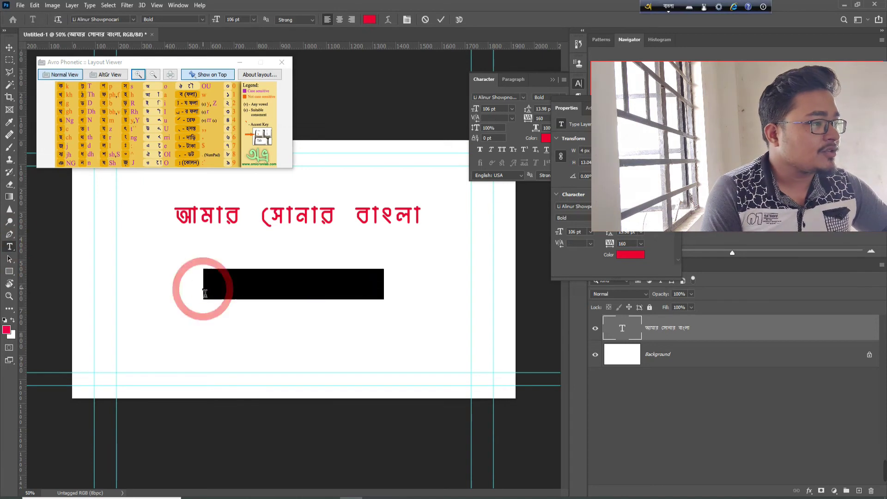
text(s)
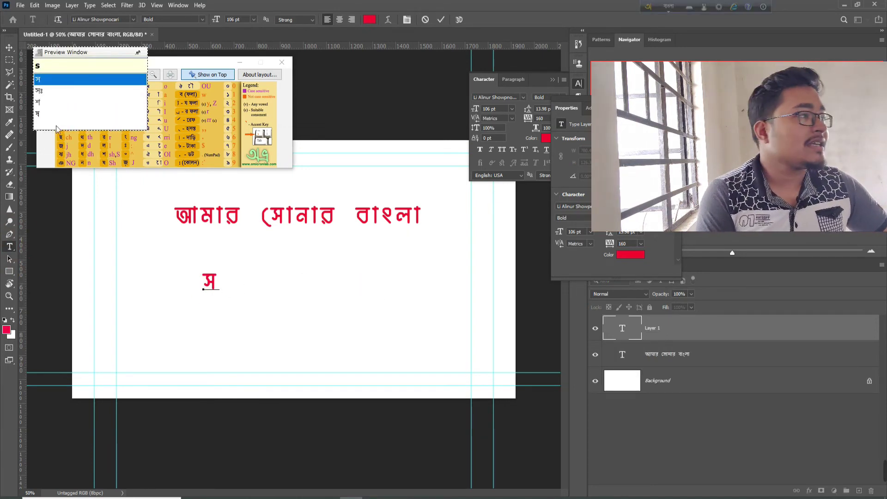
click(9, 48)
Add the Bangla letter শ as another text layer just to the right of স, commit it and move it slightly closer and lower.
click(10, 247)
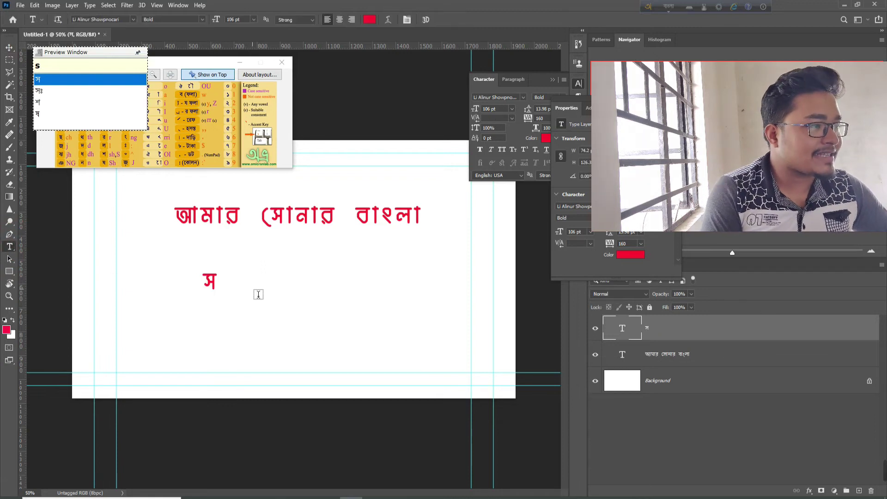
click(250, 287)
key(shift)
text(S)
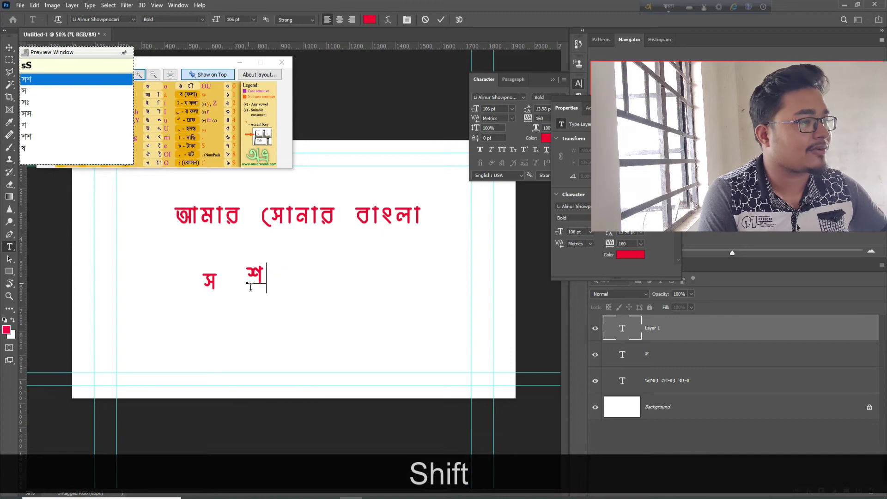
click(9, 47)
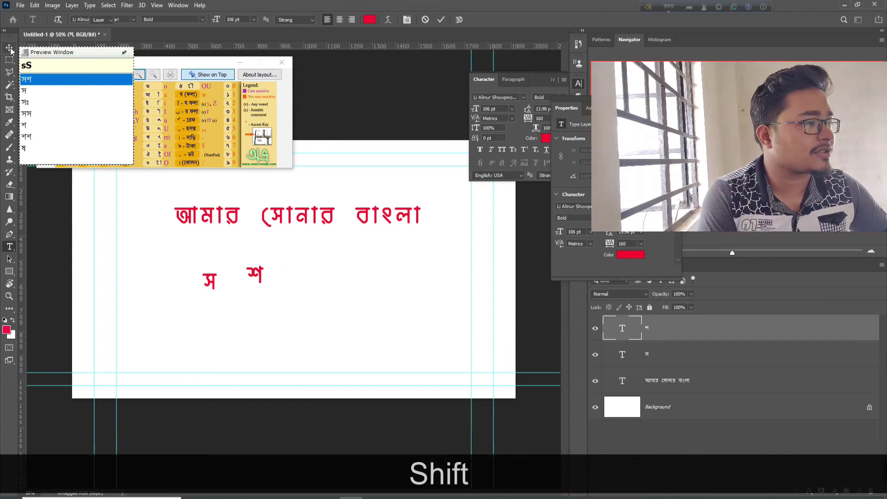
mouse_move(259, 277)
mouse_down()
mouse_move(300, 289)
mouse_move(246, 286)
mouse_up()
Move the Avro Phonetic layout viewer to the middle of the canvas to examine its letter mappings.
drag(179, 64, 346, 186)
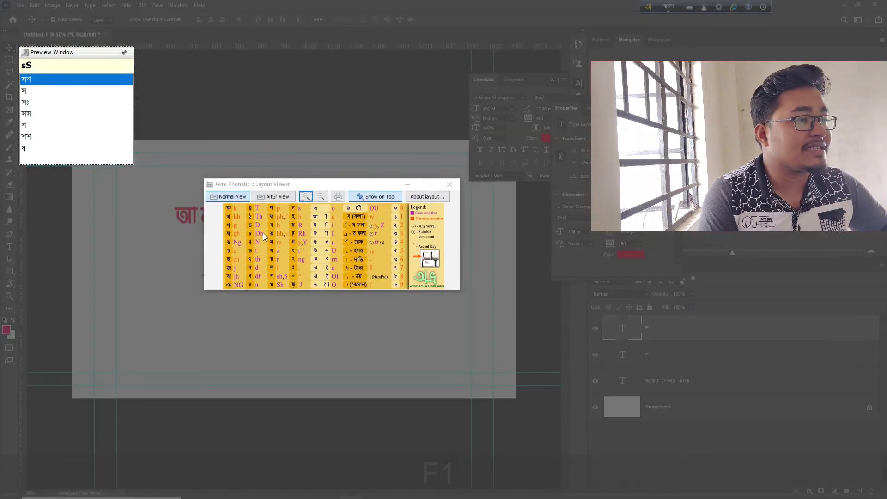